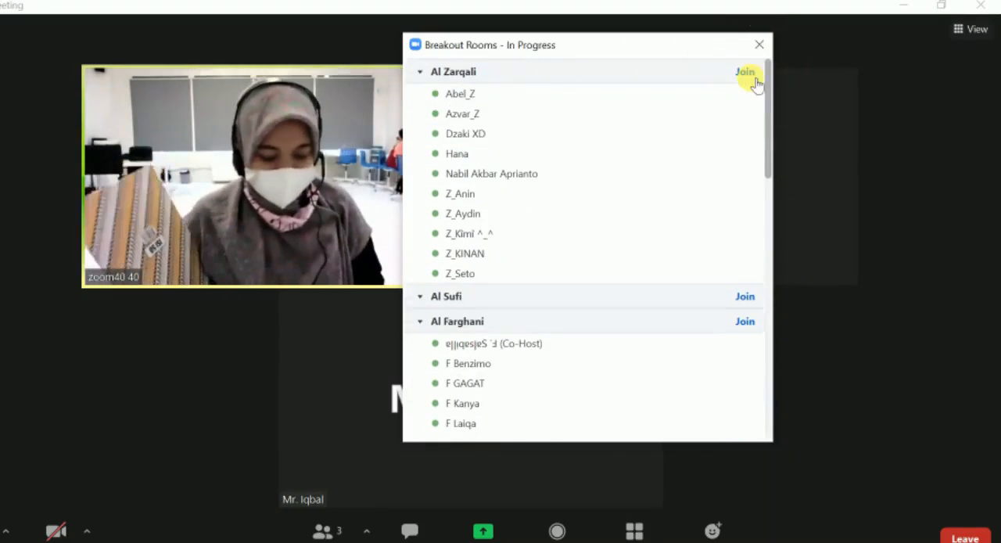
Step: Look through the list of breakout rooms and their assigned participants in the running meeting
left_click_drag(766, 89, 772, 311)
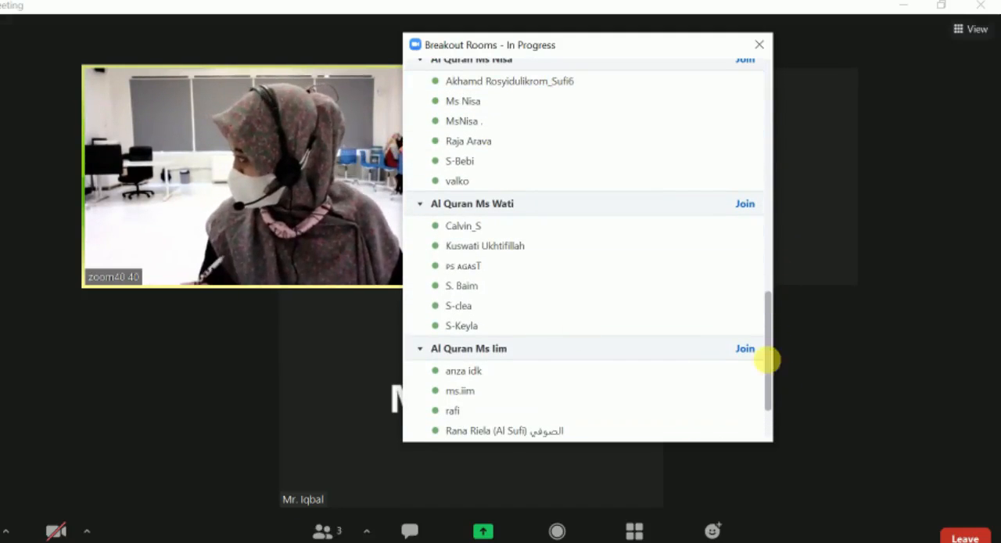
scroll(771, 360, "down", 2)
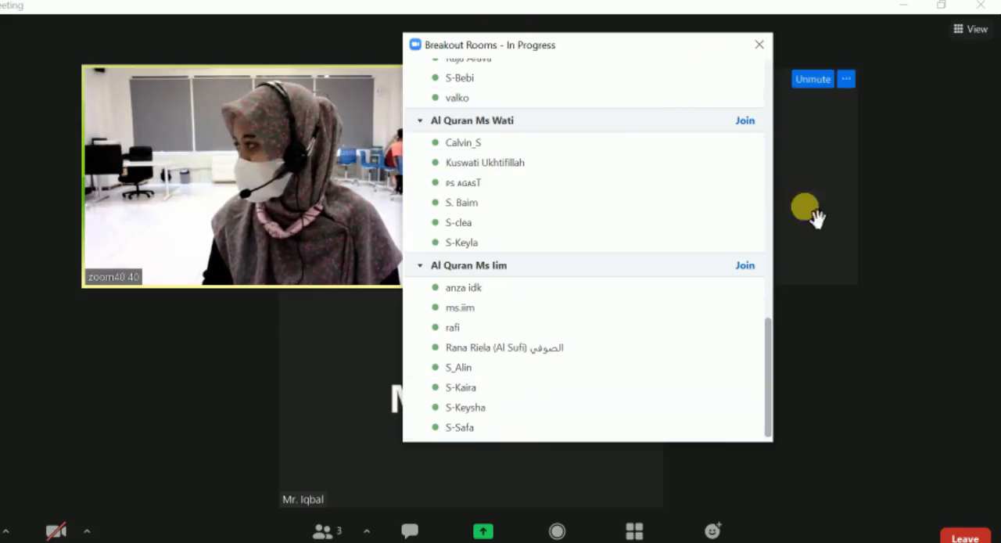
left_click_drag(768, 346, 766, 39)
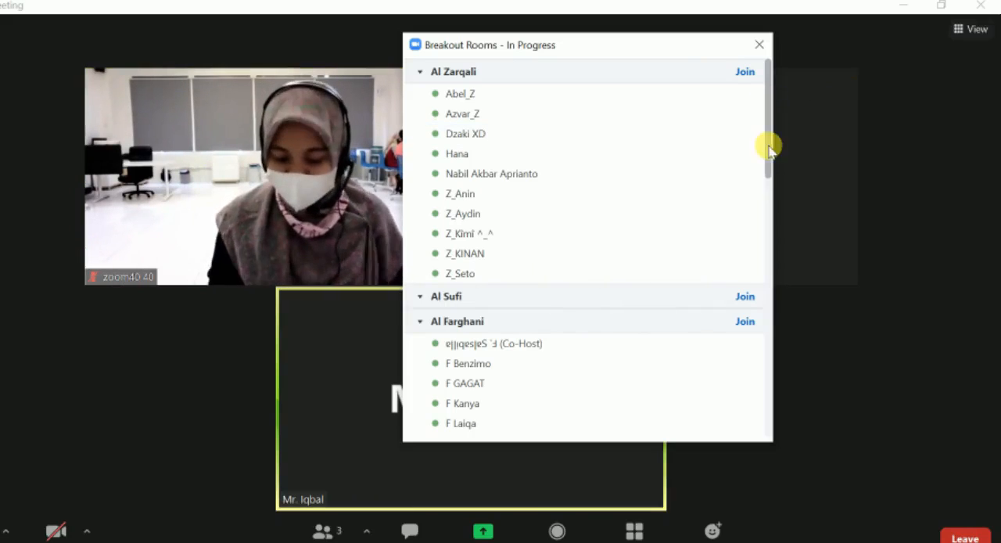
left_click_drag(768, 89, 784, 359)
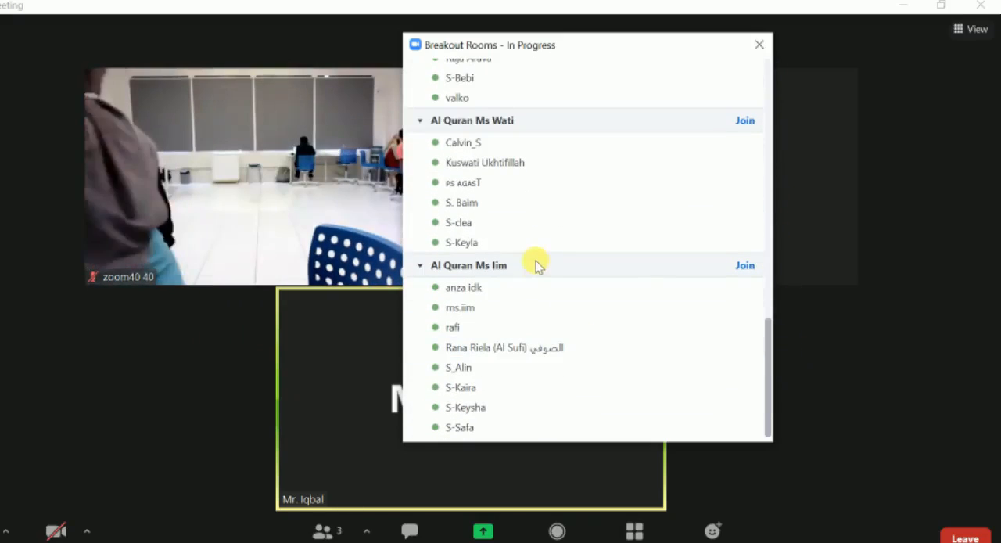
scroll(482, 137, "up", 3)
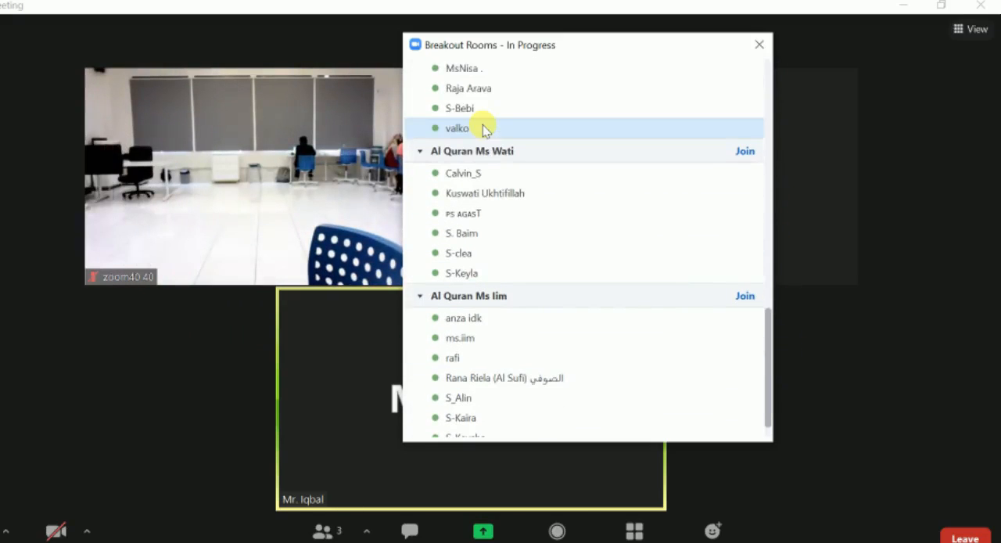
scroll(483, 125, "up", 1)
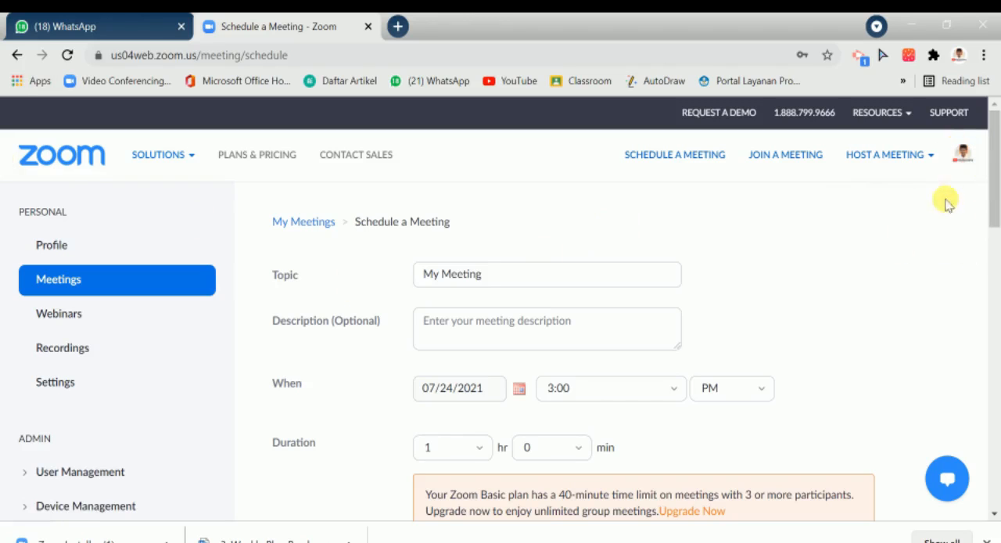
Step: Switch to the Zoom web portal in the browser and open the personal meeting settings
left_click_drag(991, 192, 966, 268)
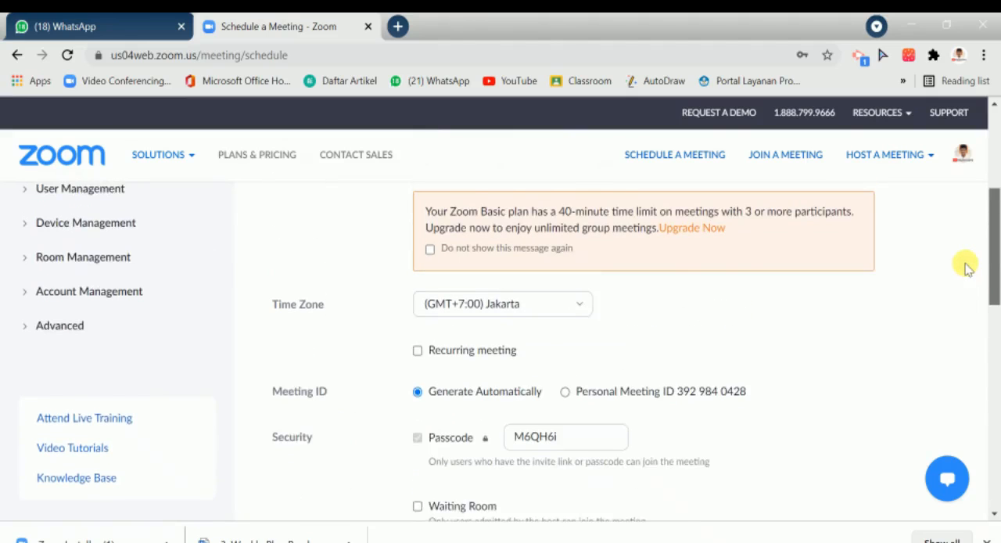
scroll(966, 269, "up", 1)
scroll(958, 243, "up", 1)
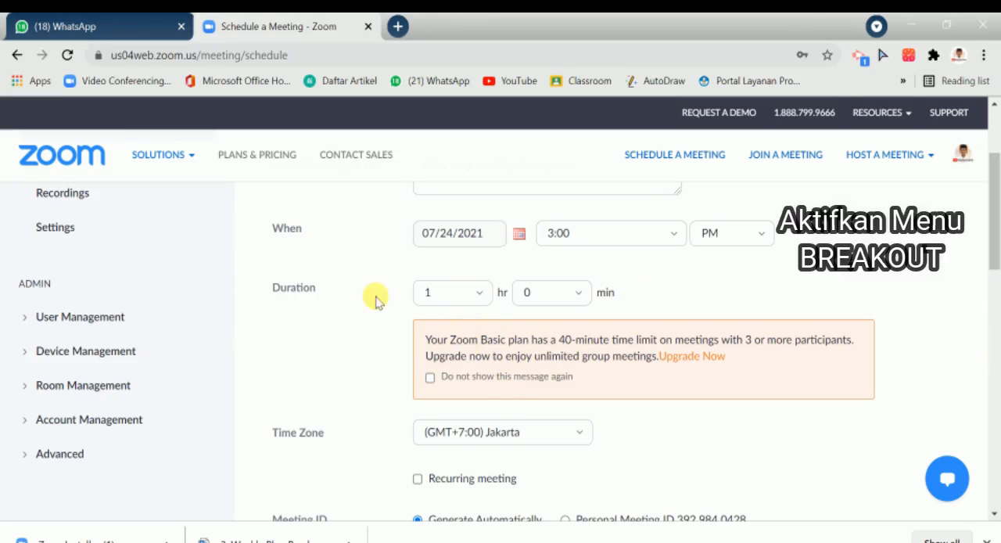
scroll(990, 176, "up", 3)
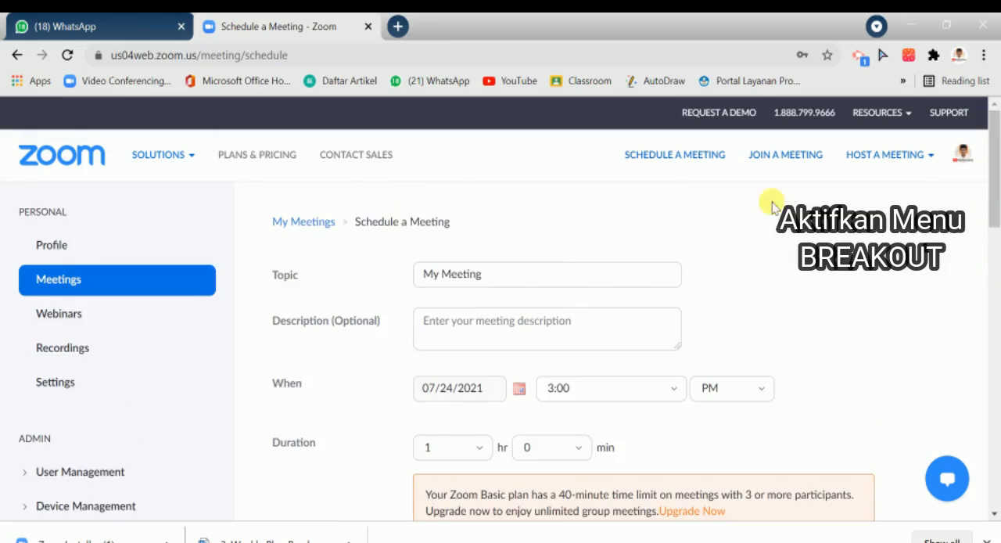
left_click(66, 388)
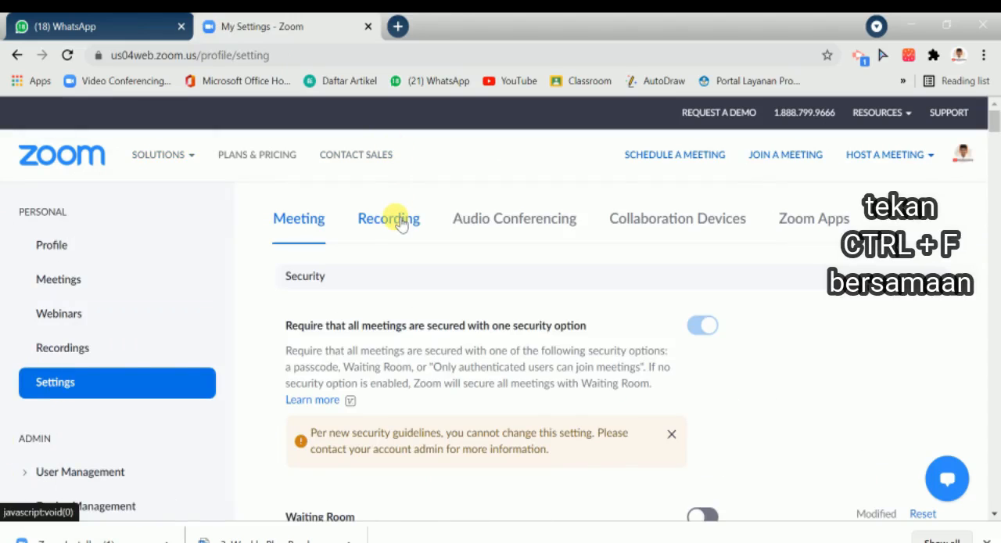
Step: Find "breakout" on the settings page and turn Breakout room off and on again, keeping host assignment when scheduling allowed
key("ctrl+f")
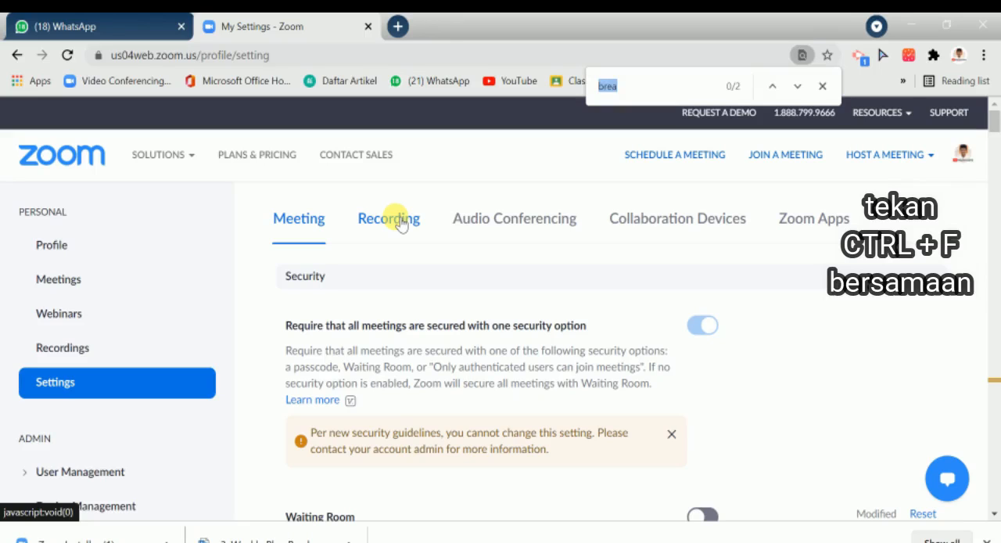
type("bre")
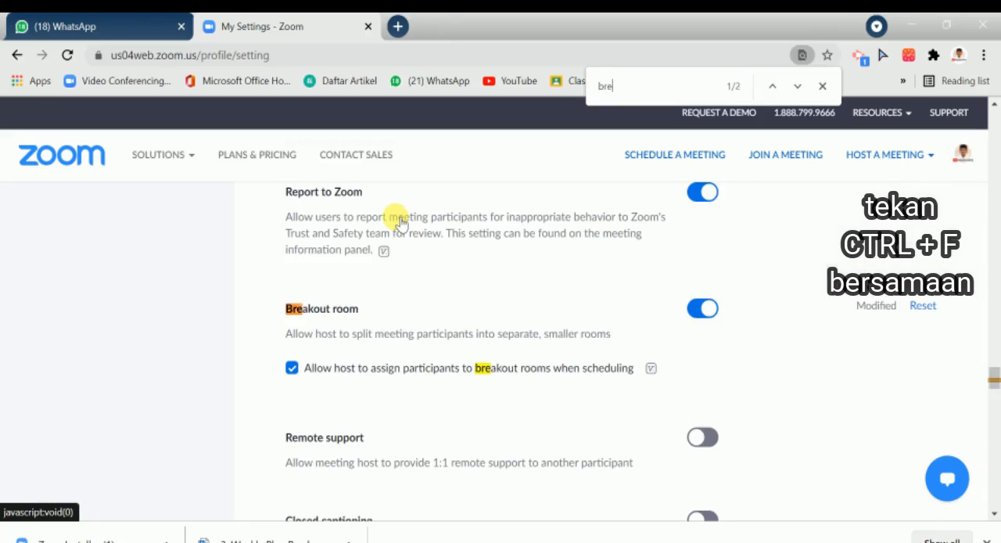
type("ak")
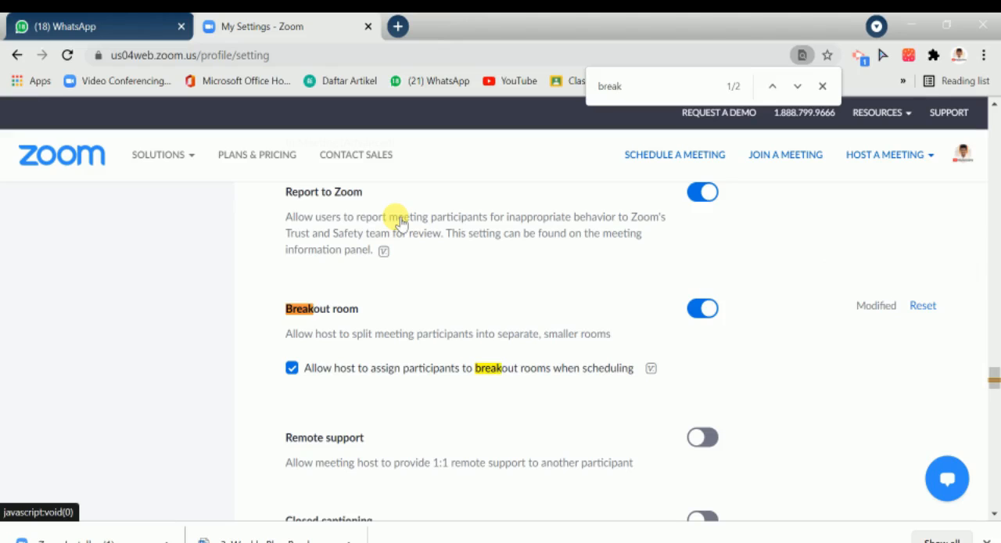
type("out")
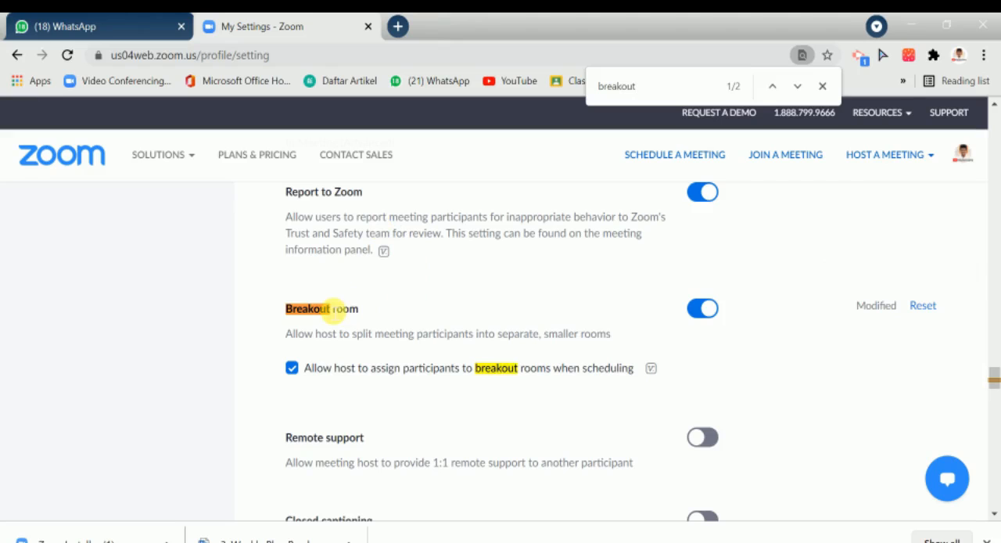
left_click(695, 311)
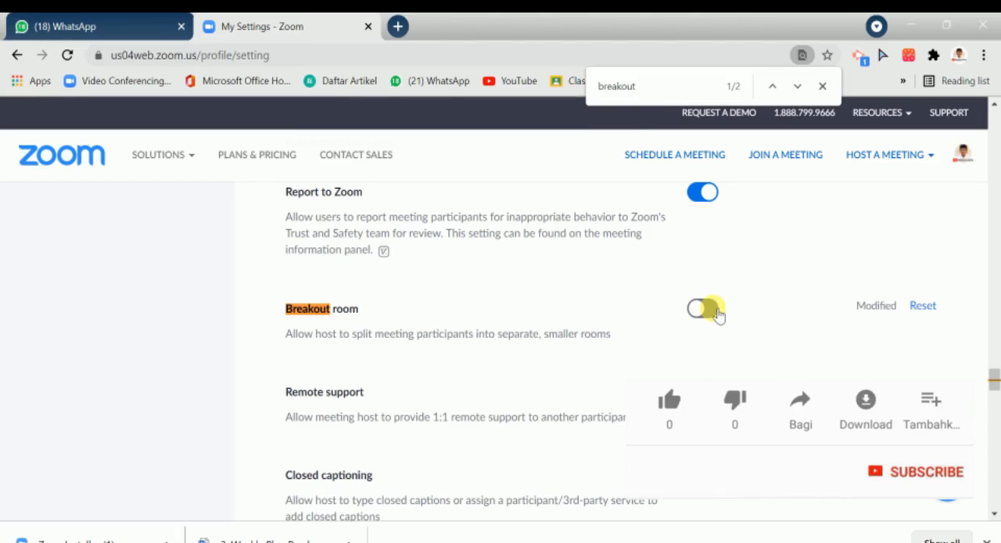
left_click(717, 312)
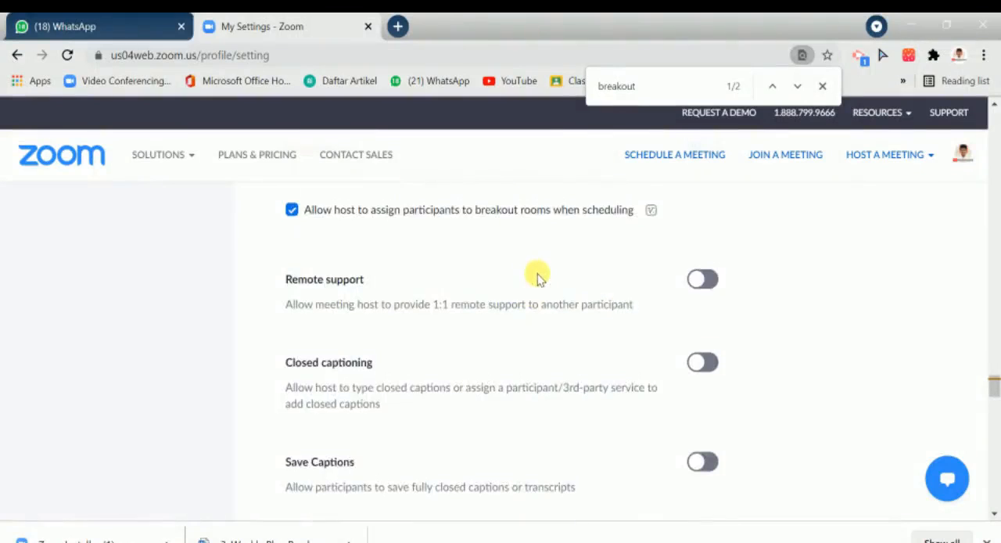
Step: Examine the other advanced in-meeting settings, such as Virtual background, Video filters and Immersive View
scroll(537, 273, "up", 1)
scroll(561, 263, "down", 1)
scroll(559, 271, "down", 3)
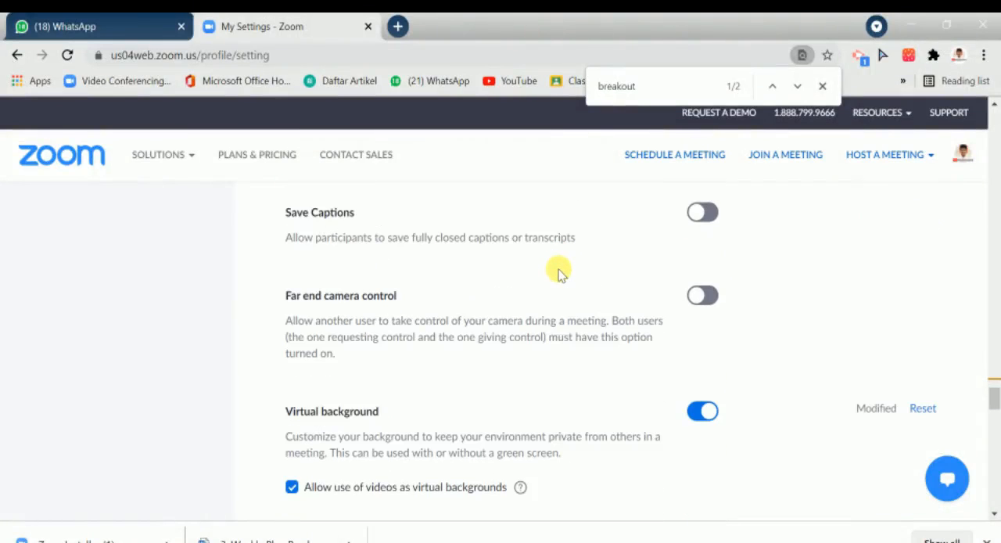
scroll(559, 271, "down", 1)
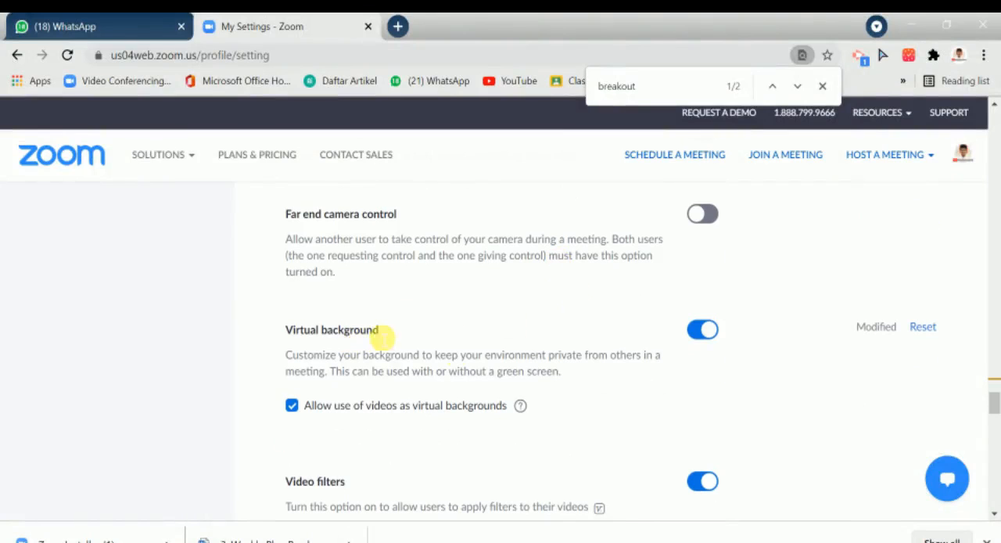
scroll(704, 335, "down", 2)
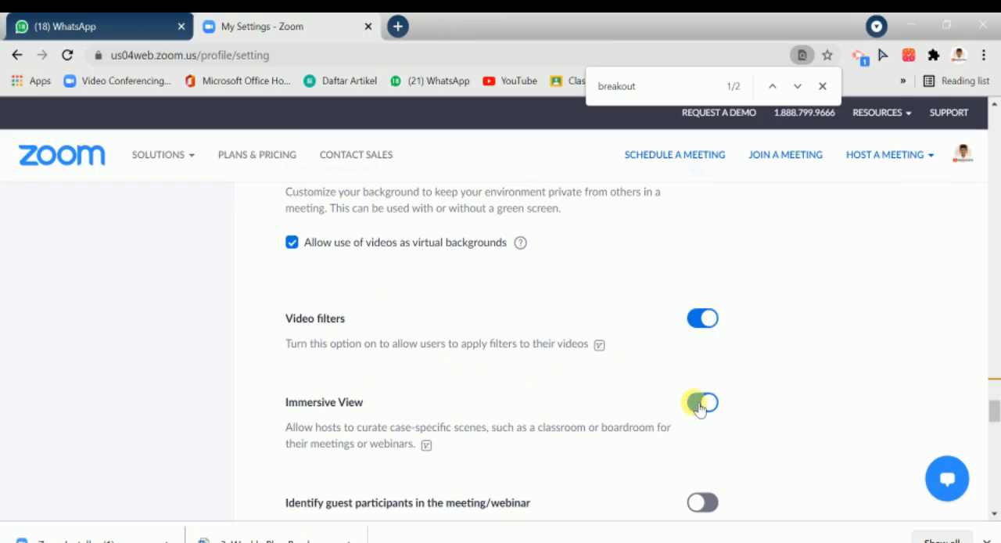
scroll(700, 405, "down", 1)
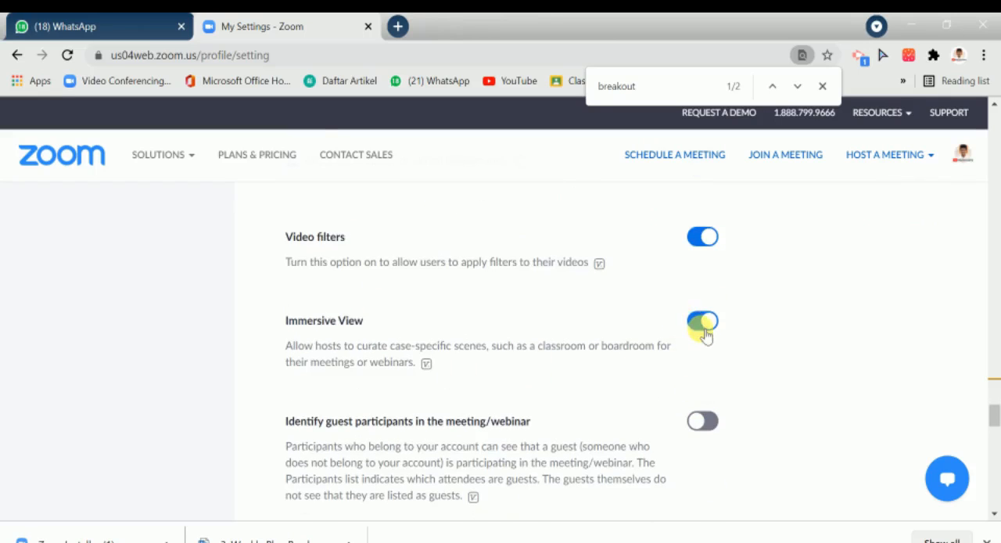
scroll(688, 320, "up", 3)
scroll(706, 344, "up", 3)
scroll(707, 376, "up", 5)
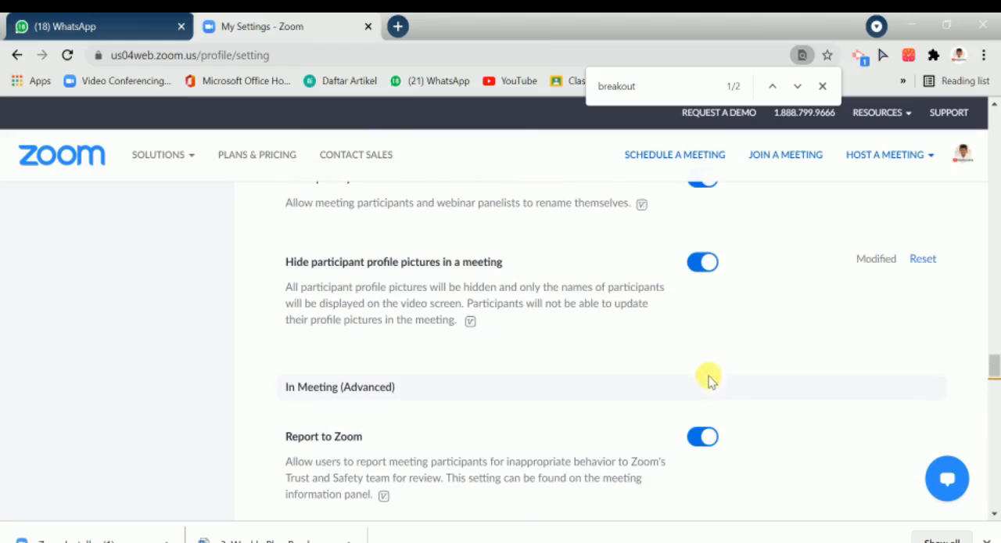
Step: Go to the Meetings page and open the form for scheduling a new meeting
scroll(249, 176, "up", 3)
left_click_drag(993, 353, 912, 101)
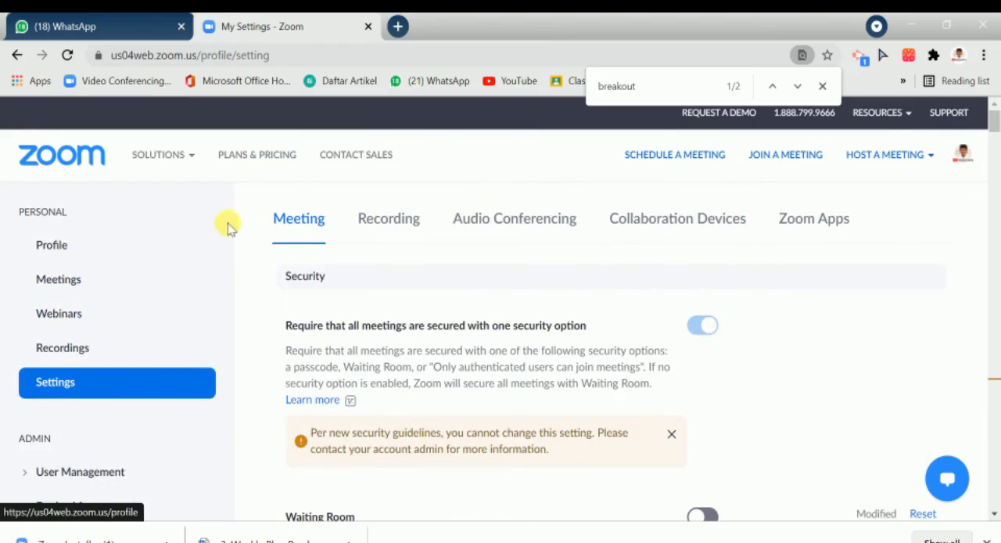
left_click(71, 286)
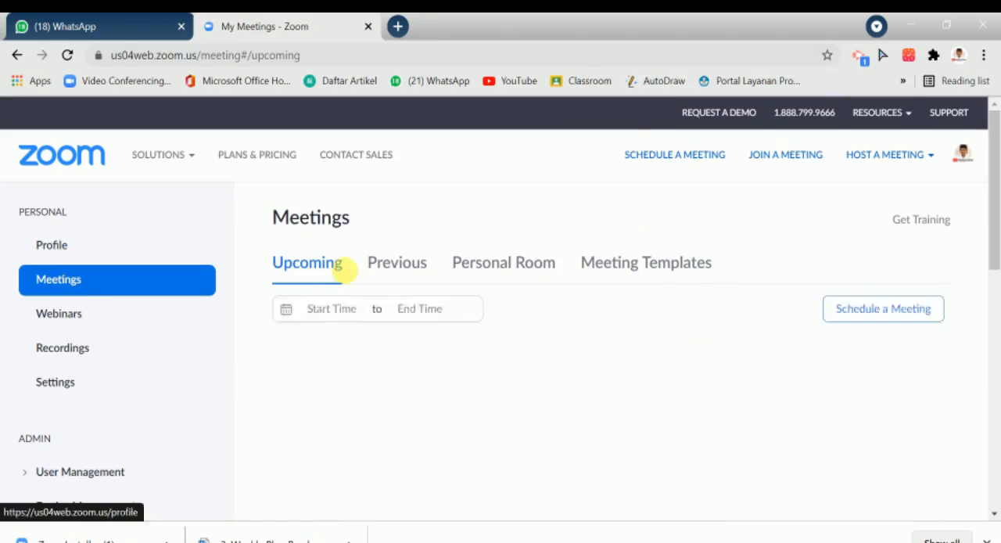
left_click(892, 315)
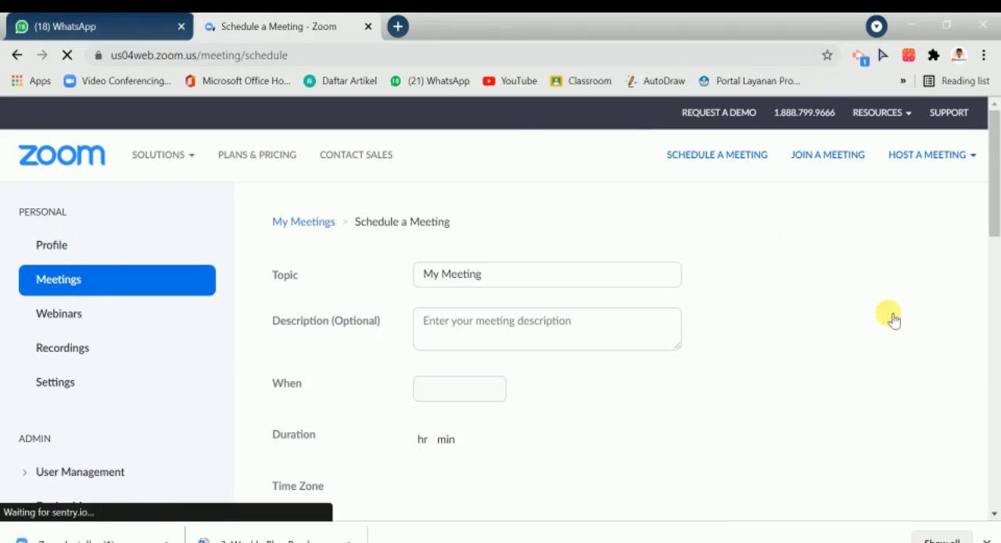
scroll(540, 172, "down", 2)
scroll(586, 234, "up", 2)
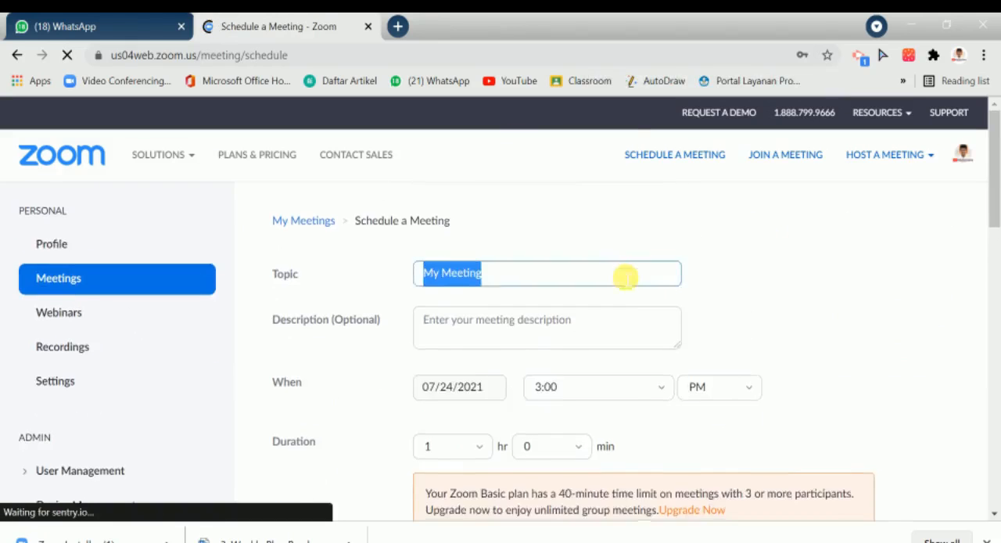
Step: Enable Breakout Room pre-assign in the meeting options and start creating rooms
scroll(618, 274, "down", 10)
scroll(618, 273, "down", 3)
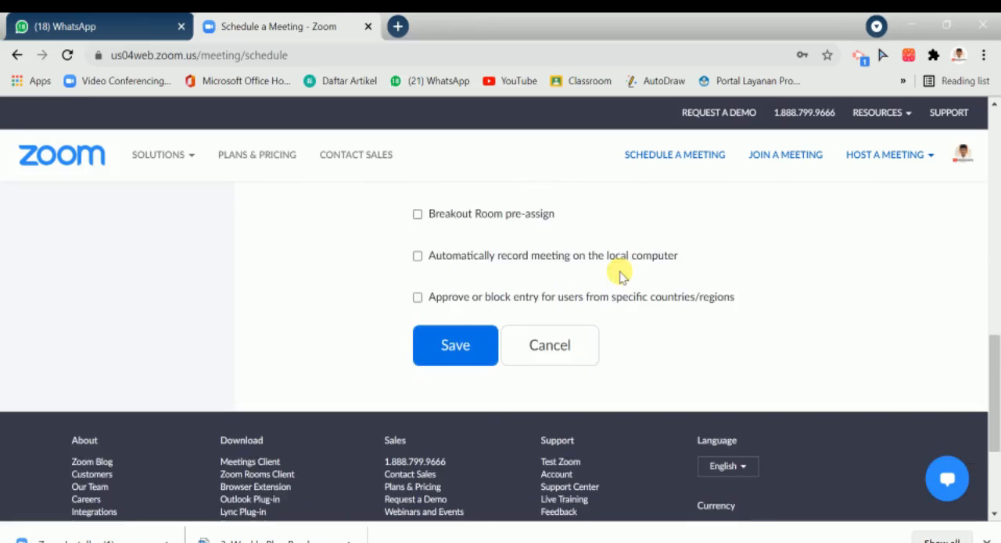
scroll(622, 275, "up", 1)
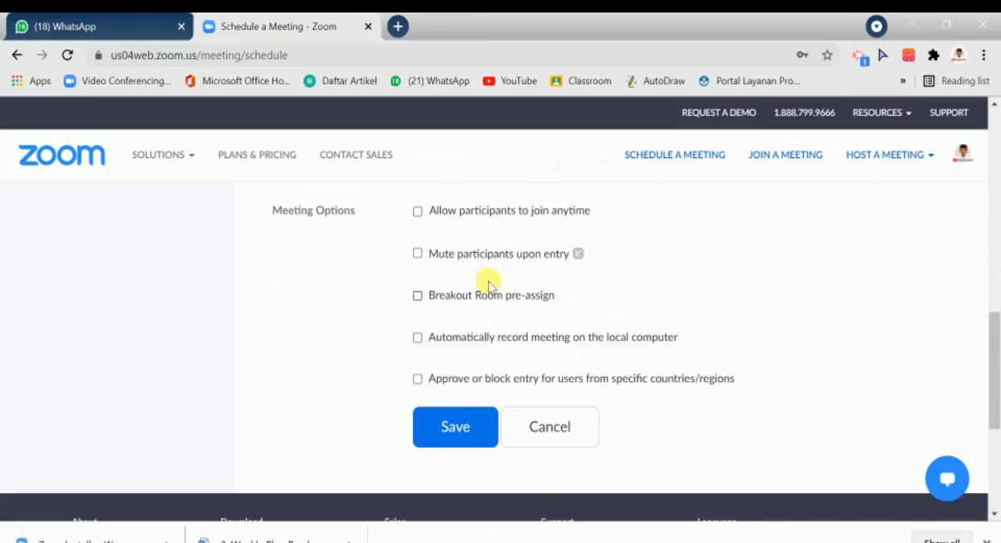
left_click(418, 297)
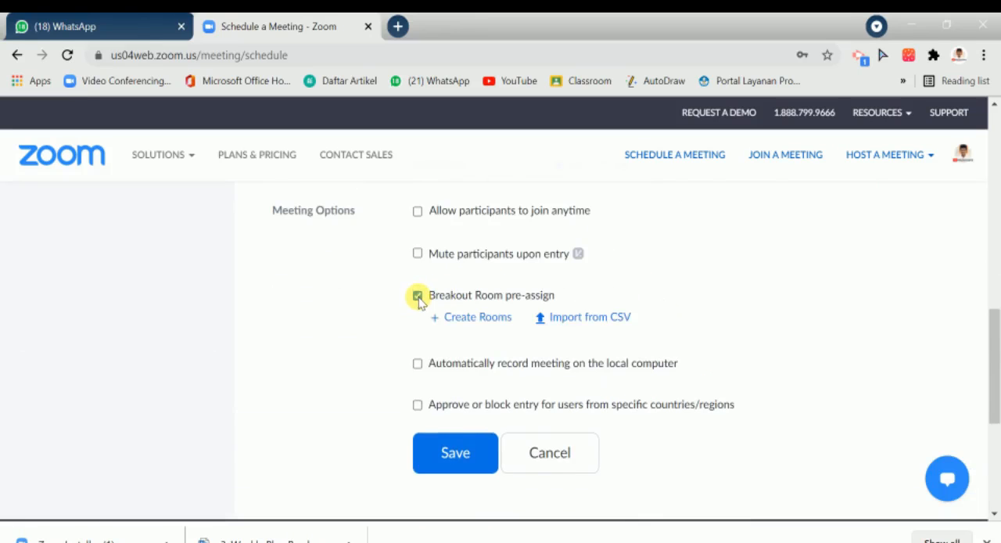
left_click(477, 318)
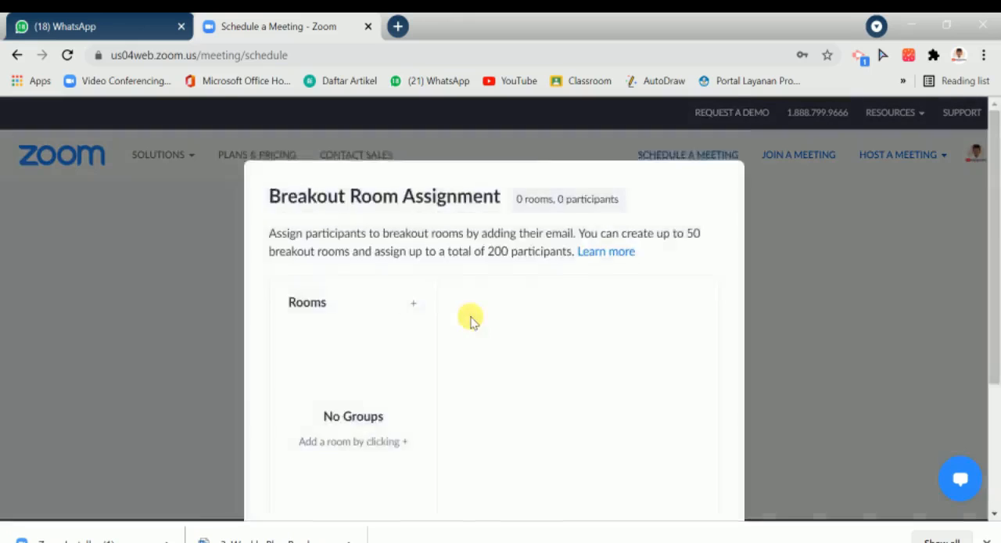
Step: Add five breakout rooms to the Breakout Room Assignment
scroll(437, 273, "down", 3)
left_click(413, 114)
left_click(413, 114)
left_click(413, 114)
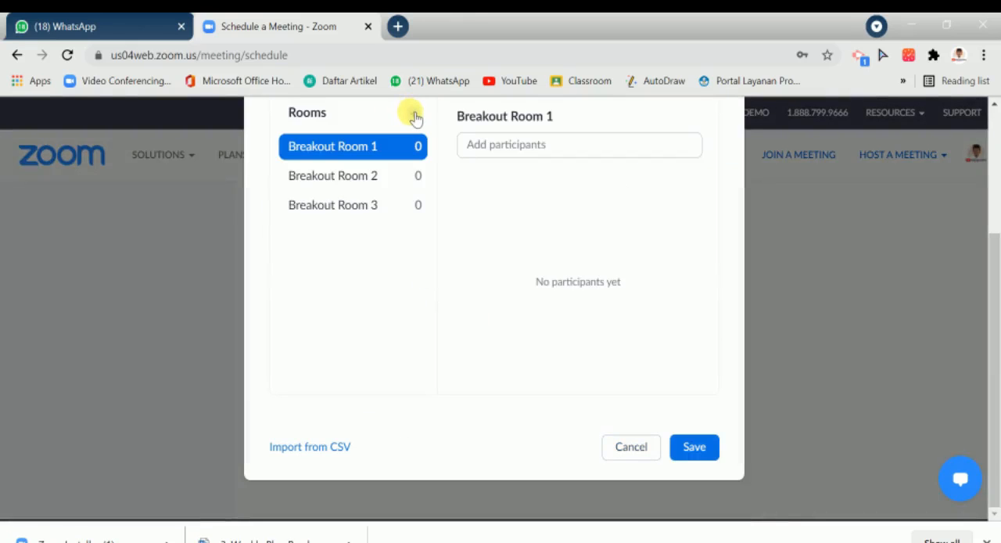
left_click(412, 115)
left_click(413, 114)
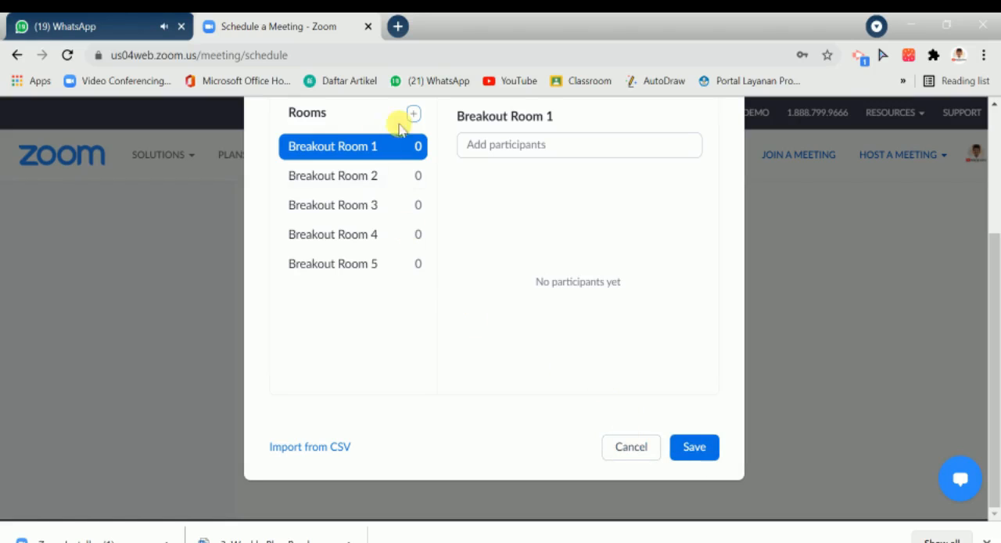
Step: Delete Breakout Room 5 and save the breakout room assignment
mouse_move(426, 222)
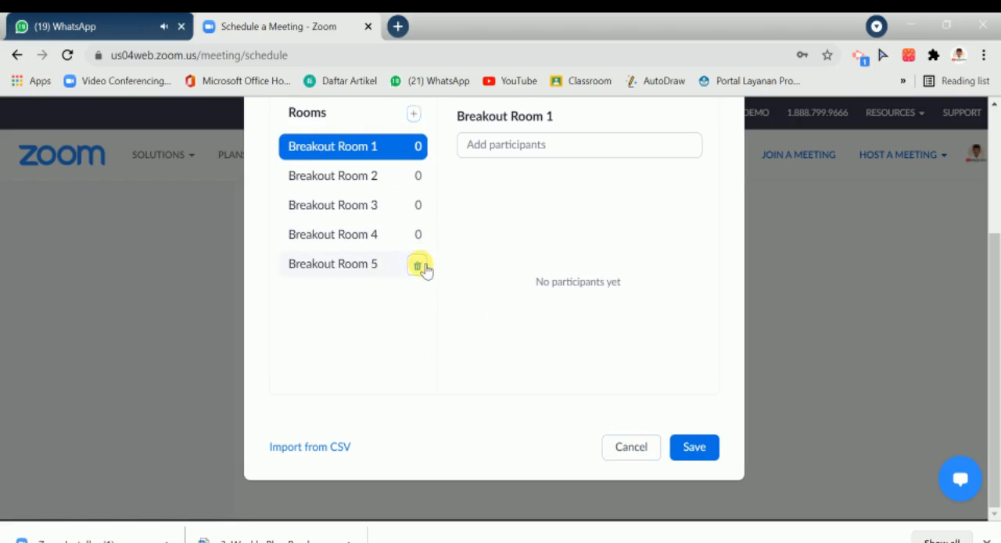
scroll(438, 293, "up", 3)
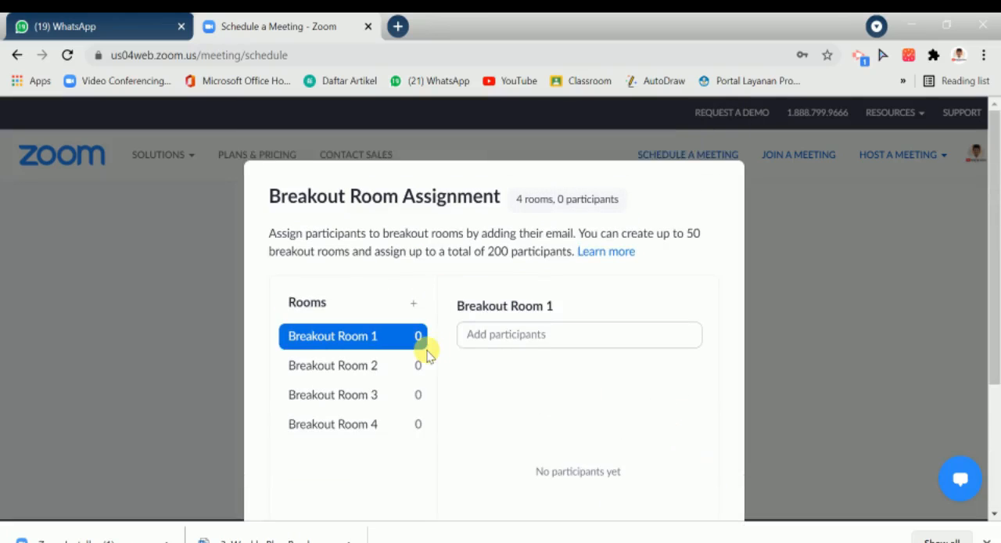
scroll(428, 355, "down", 2)
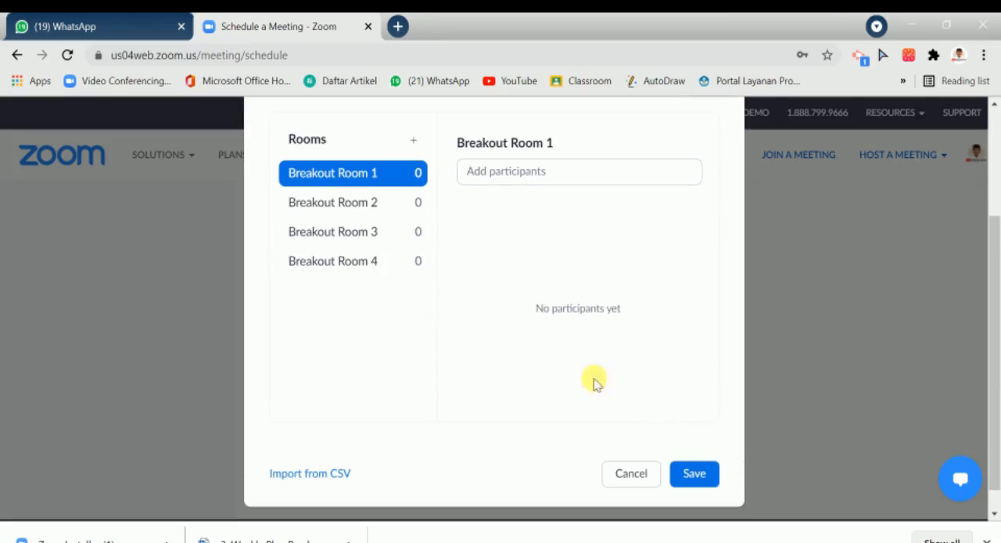
left_click(695, 474)
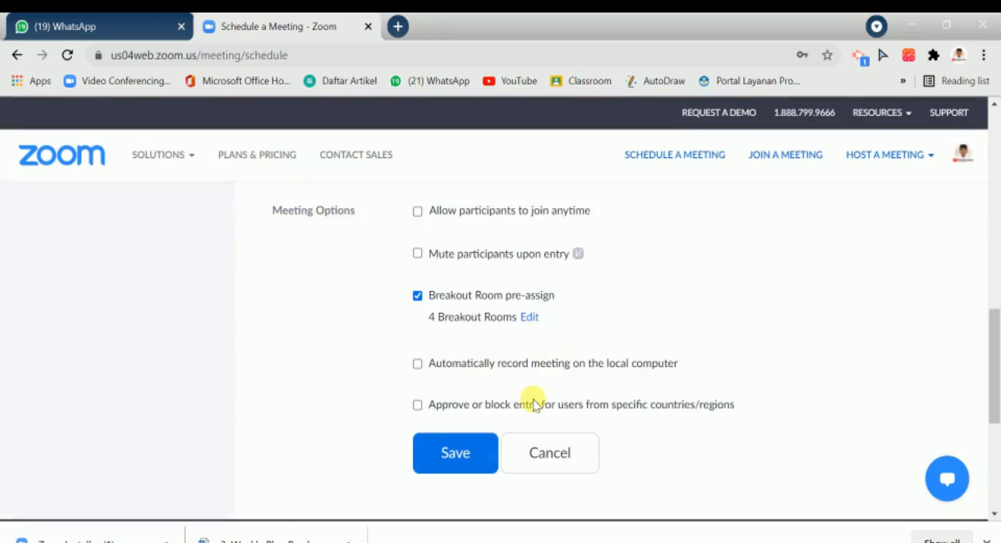
Step: Save the scheduled meeting with its four pre-assigned breakout rooms
left_click(458, 454)
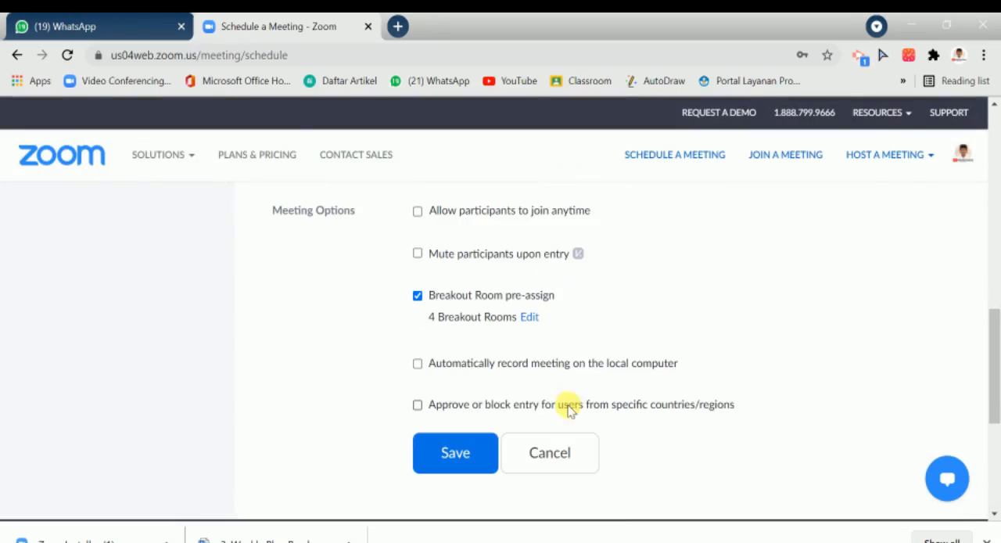
left_click(461, 448)
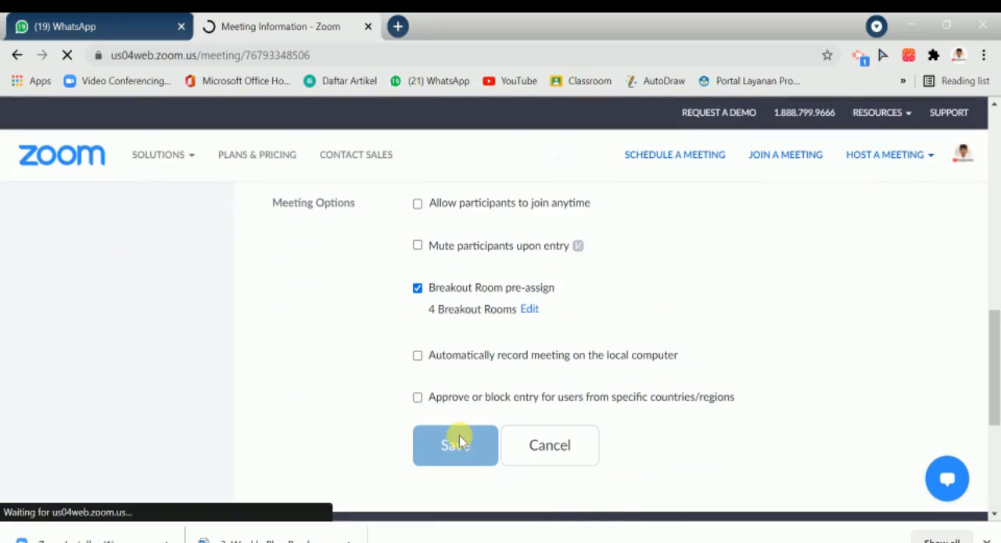
scroll(856, 411, "down", 3)
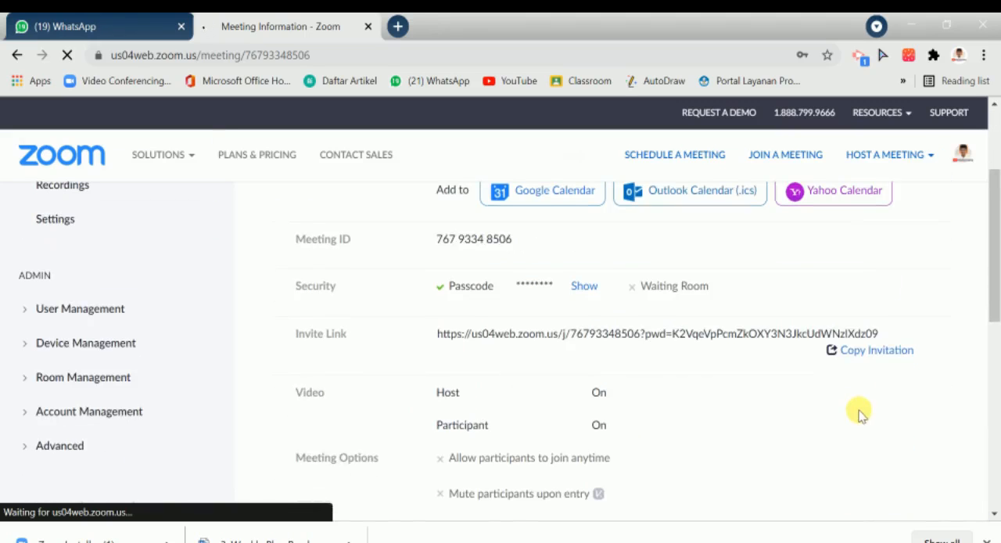
Step: Open the meeting invitation and copy only the Join Zoom Meeting link from its text
left_click(865, 356)
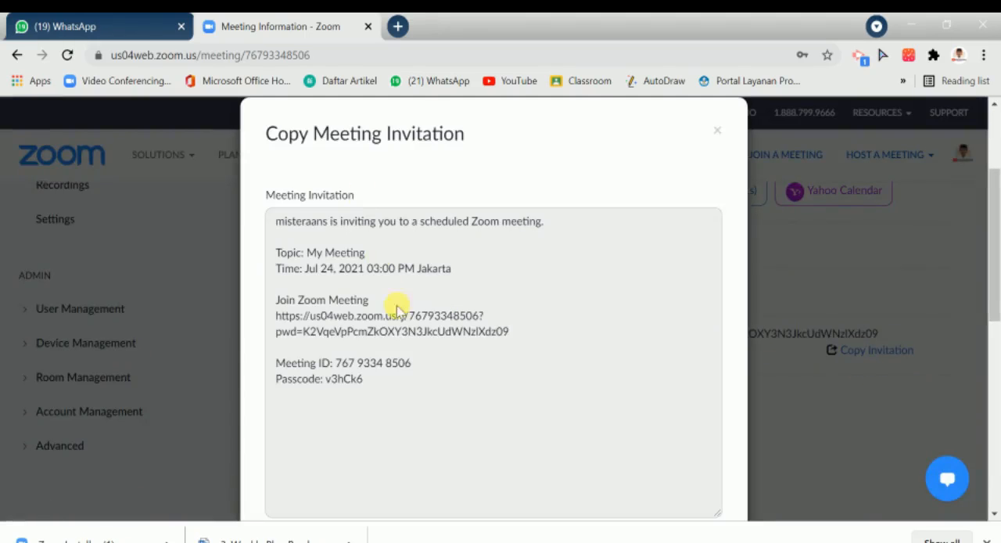
left_click_drag(510, 335, 271, 320)
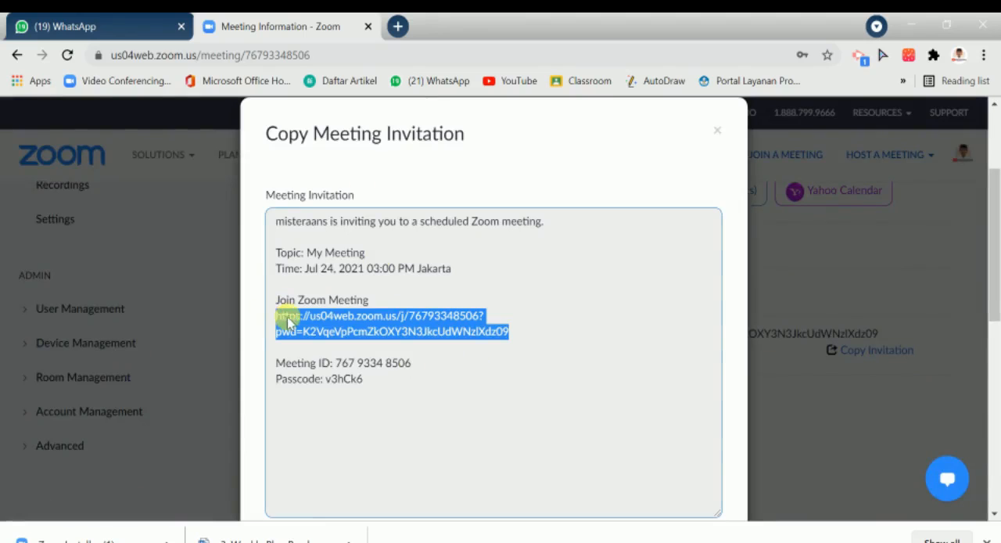
right_click(289, 326)
left_click(321, 334)
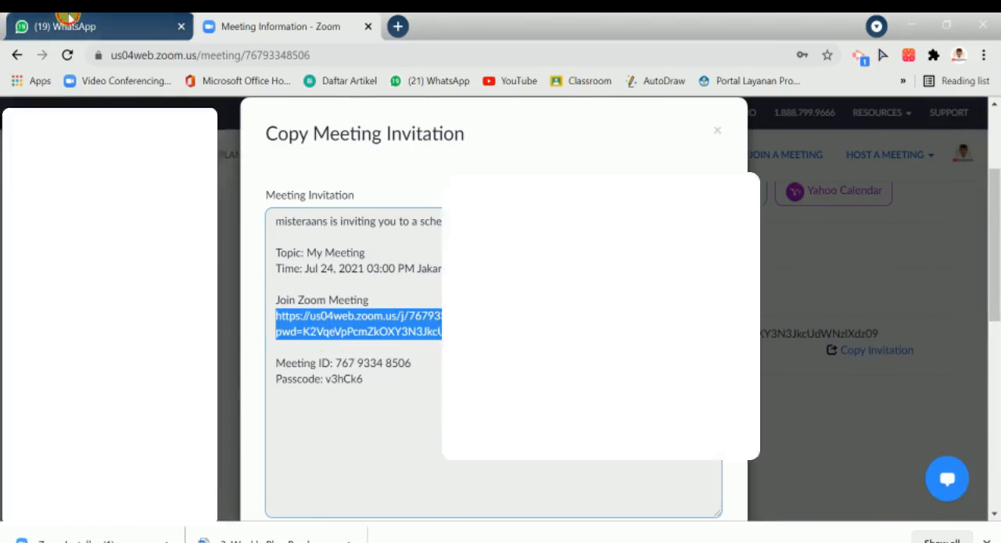
Step: Switch to WhatsApp Web, find the contact's chat and send the copied meeting link in it
left_click(74, 25)
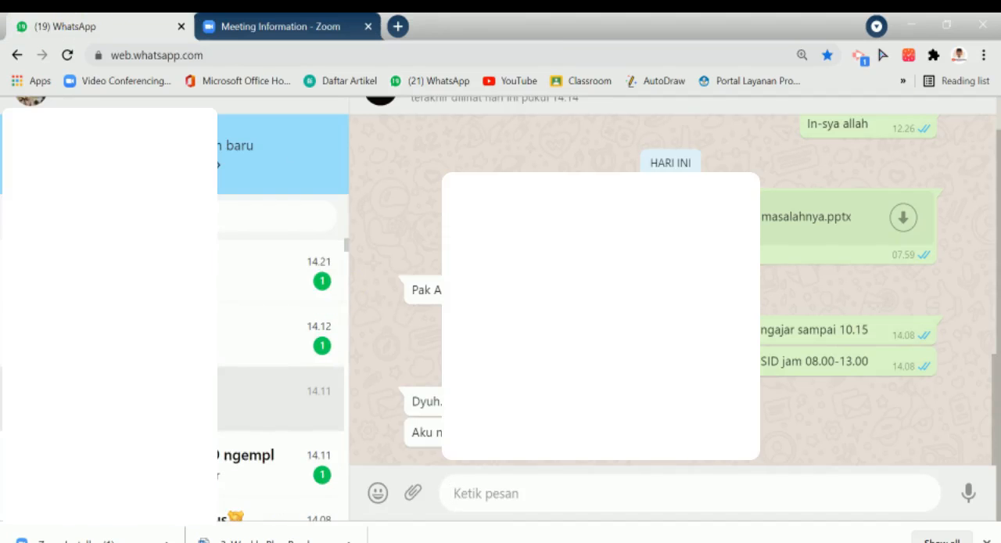
type("...")
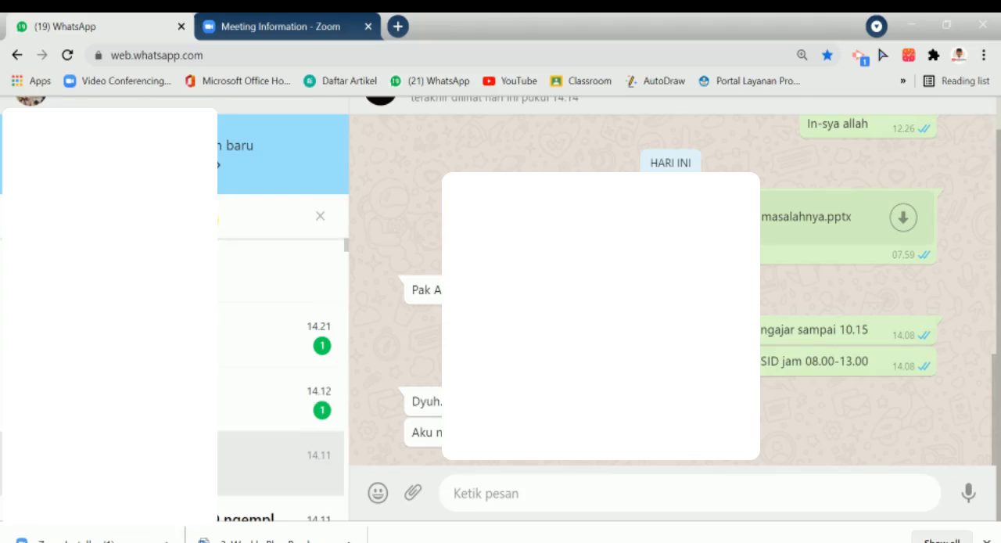
left_click(222, 345)
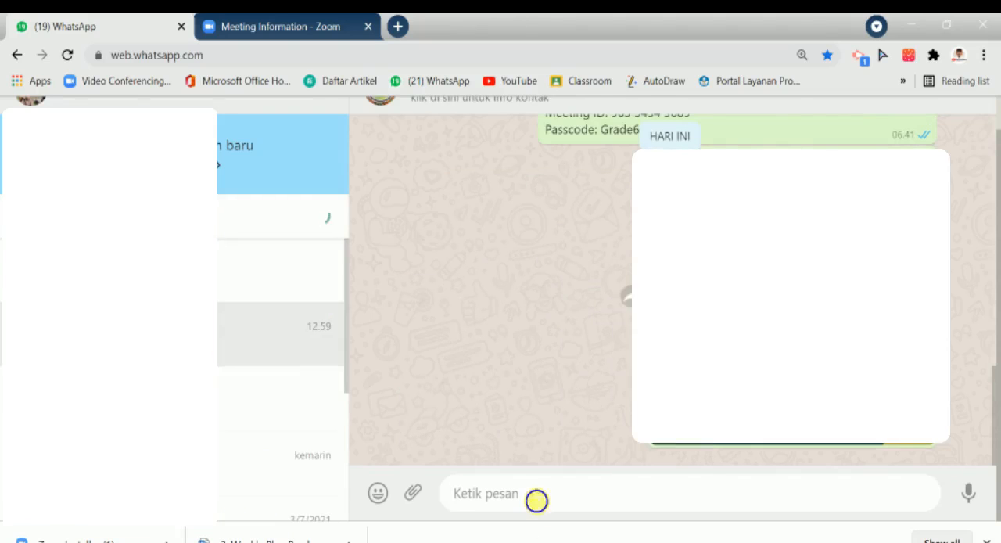
right_click(534, 494)
left_click(568, 364)
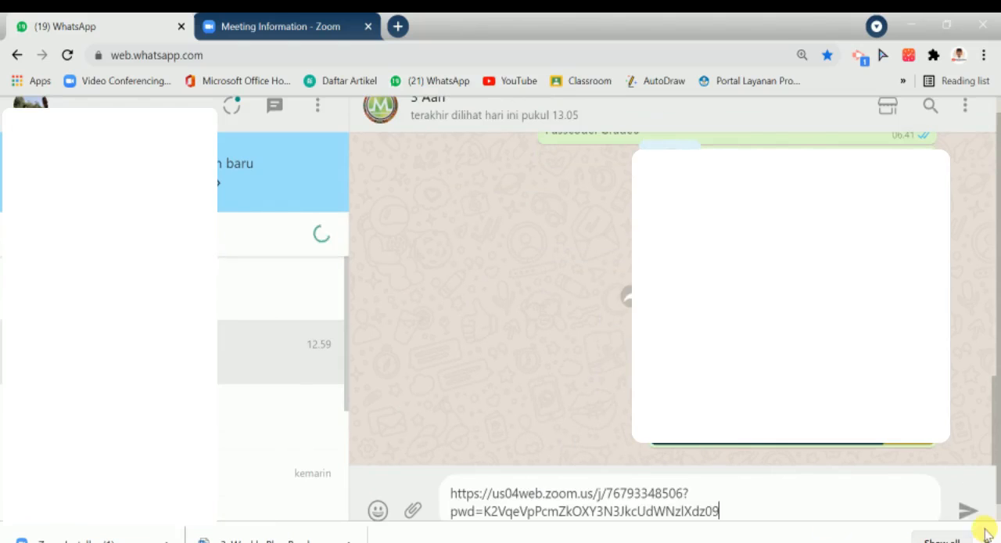
left_click(966, 508)
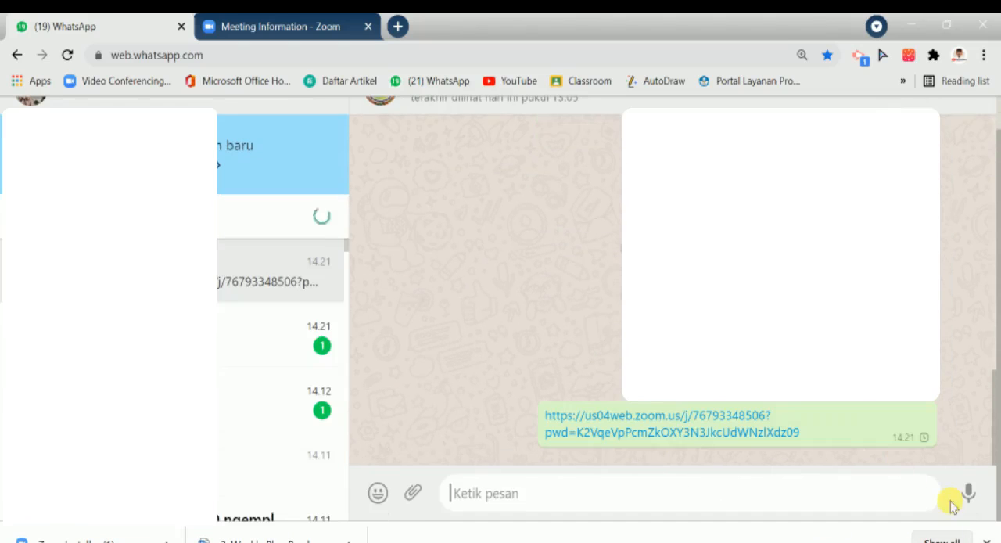
Step: Return to Zoom's meeting page, close the invitation and start the meeting in the Zoom Meetings application
left_click(290, 21)
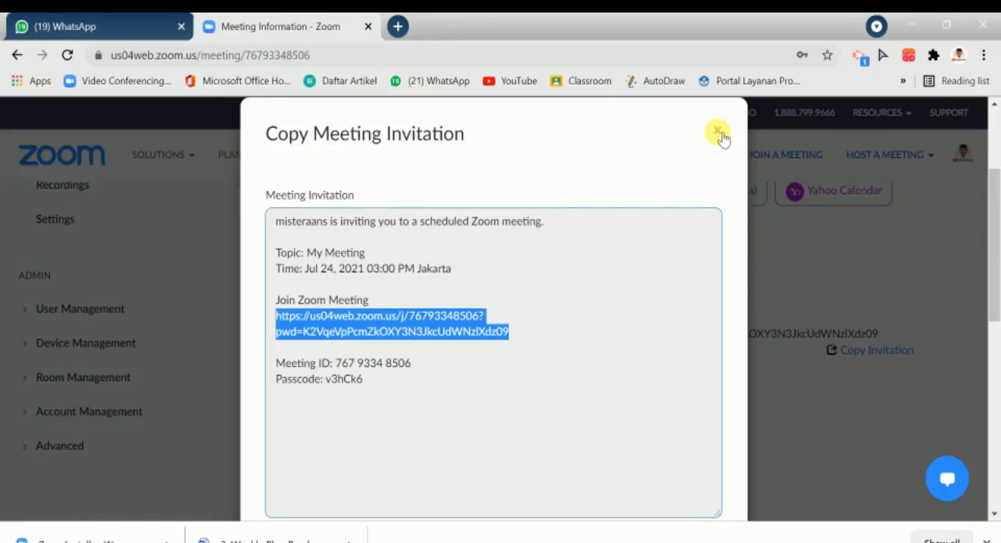
left_click(717, 133)
scroll(648, 323, "up", 3)
scroll(656, 282, "down", 4)
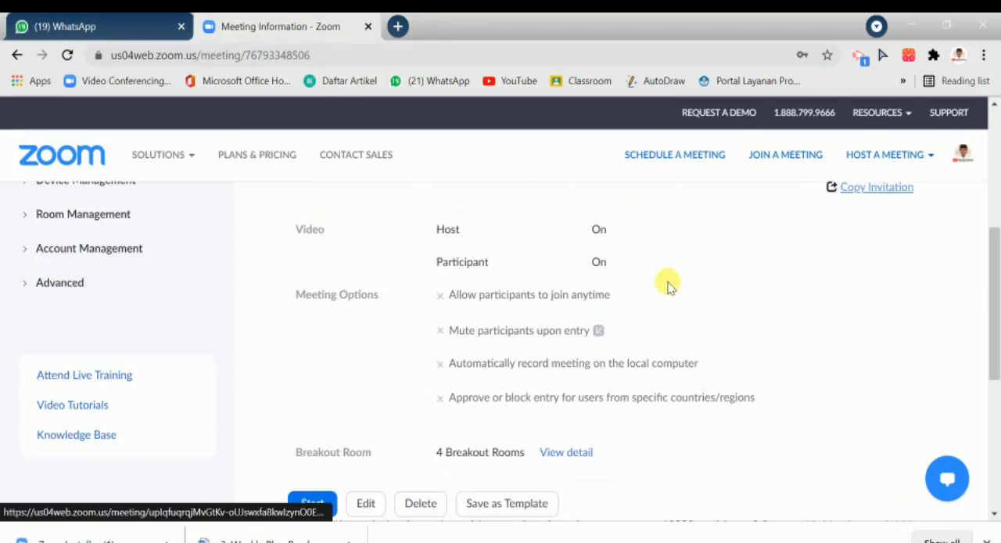
scroll(782, 305, "up", 6)
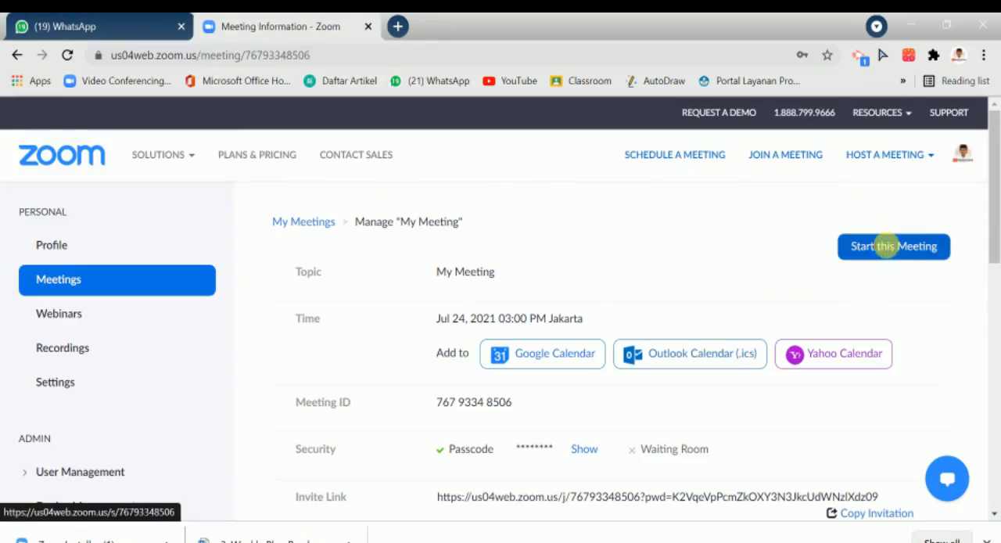
left_click(886, 246)
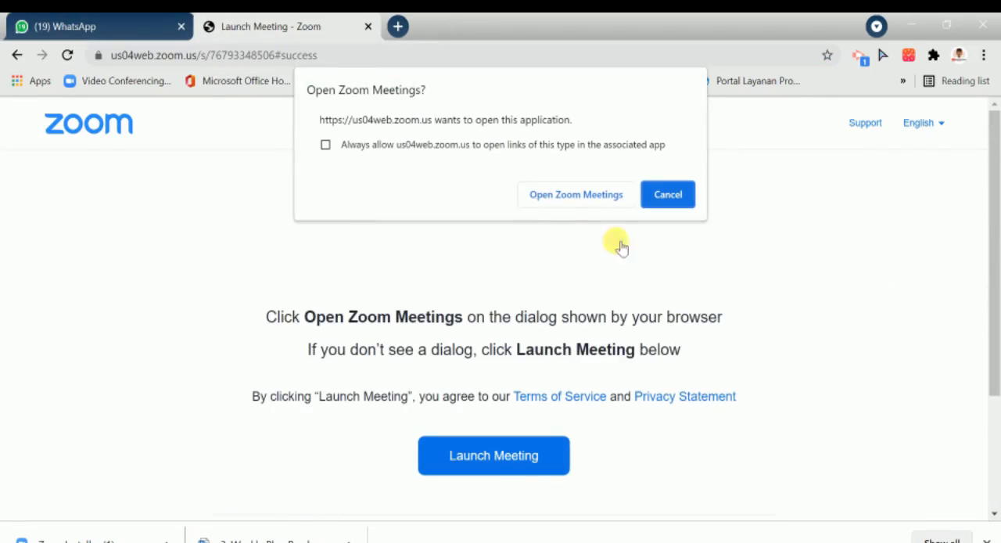
left_click(574, 197)
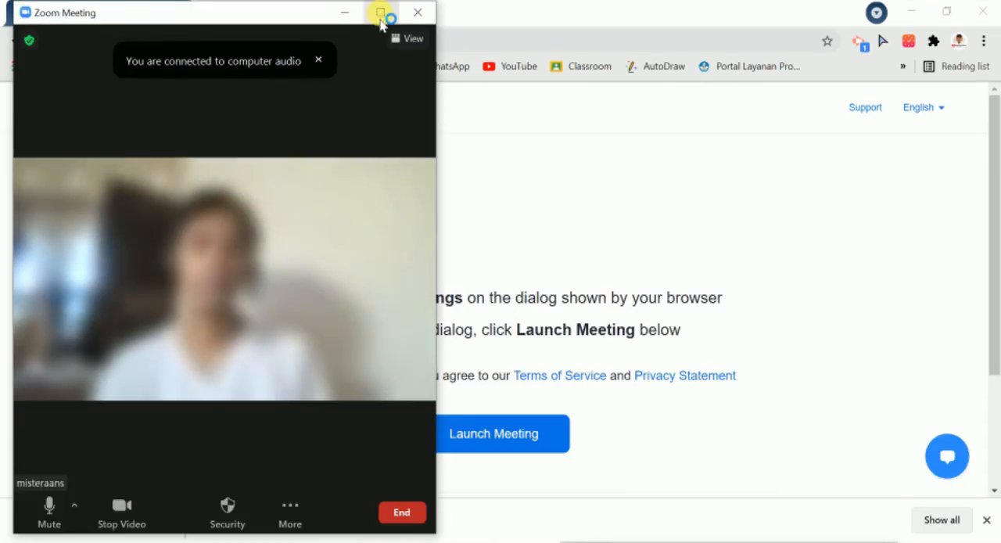
left_click(383, 23)
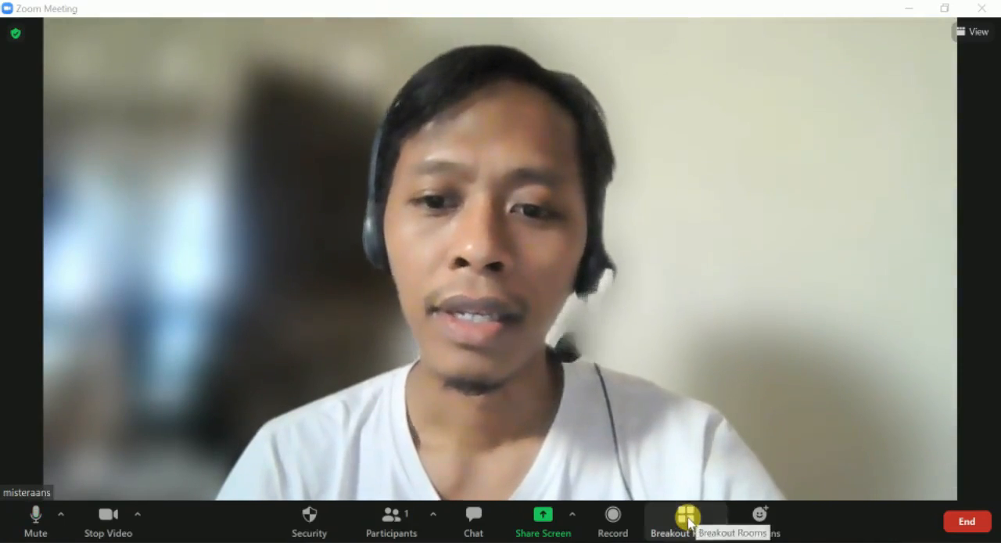
Step: Open the Breakout Rooms window in the meeting and add three more rooms
left_click(688, 521)
mouse_move(367, 115)
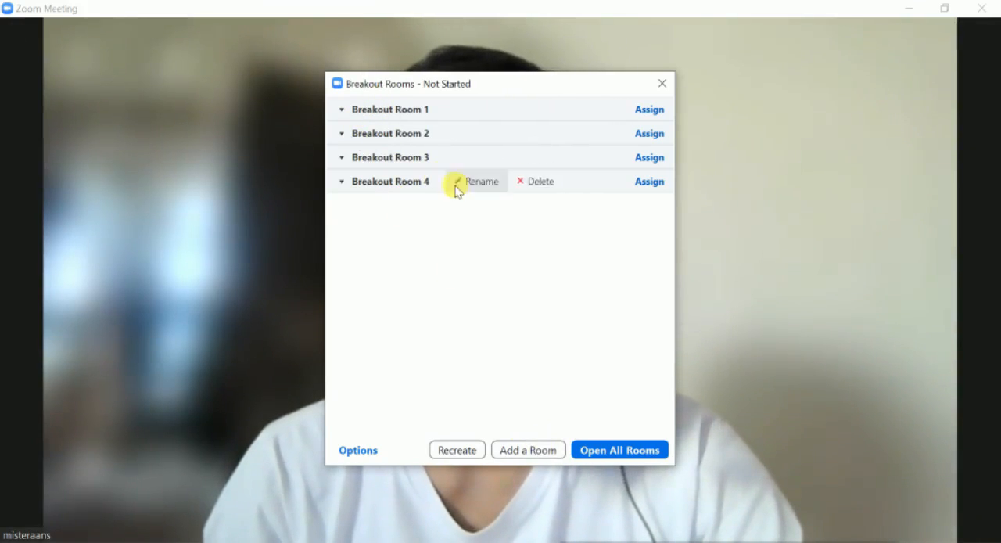
left_click(538, 453)
left_click(538, 454)
left_click(538, 453)
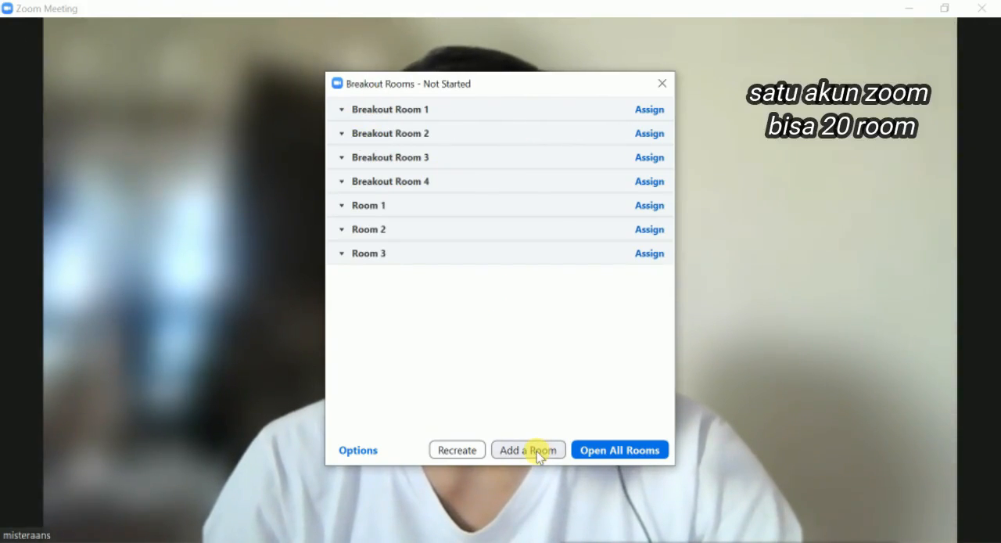
mouse_move(552, 237)
Step: Rename Breakout Room 1 as "kelas al biruni"
mouse_move(462, 104)
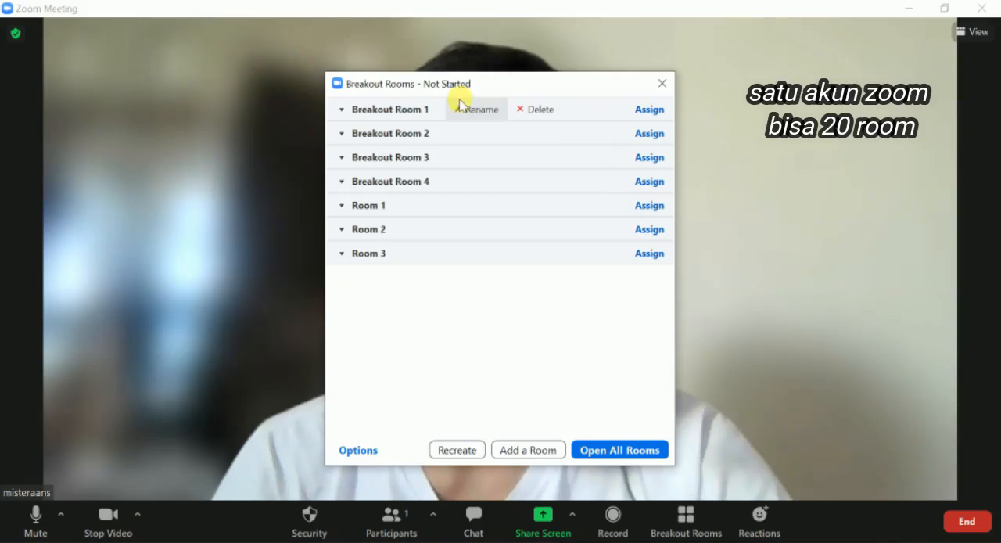
left_click(479, 109)
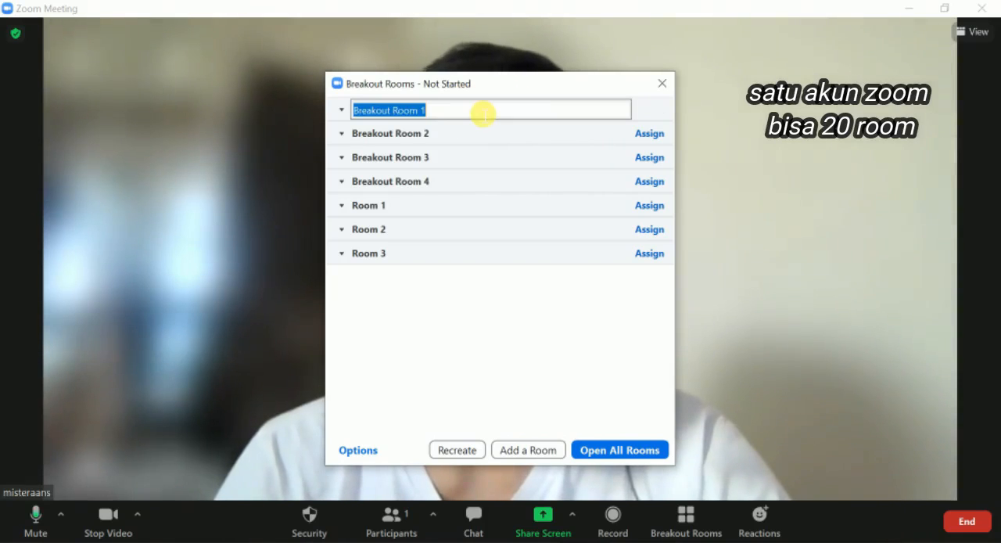
type("kelas ")
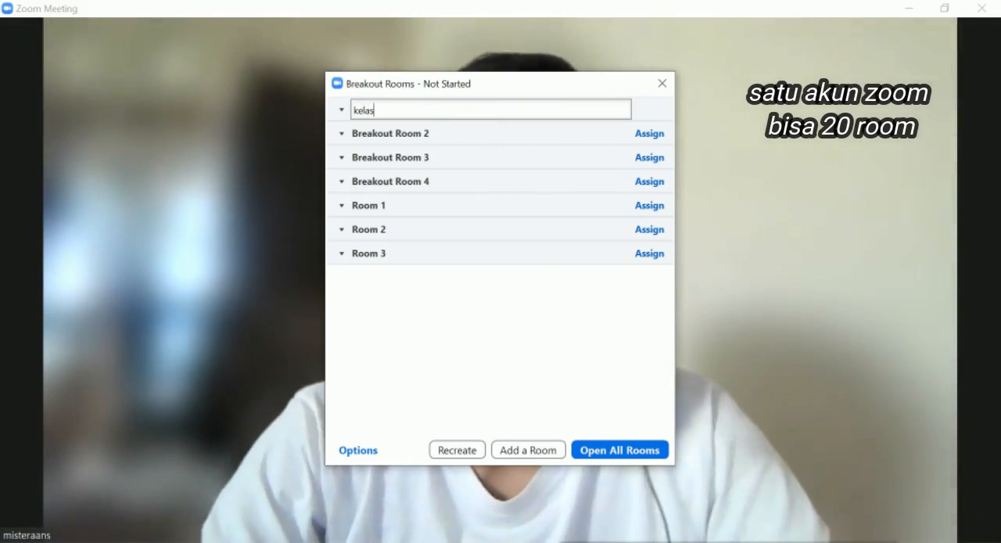
type("al")
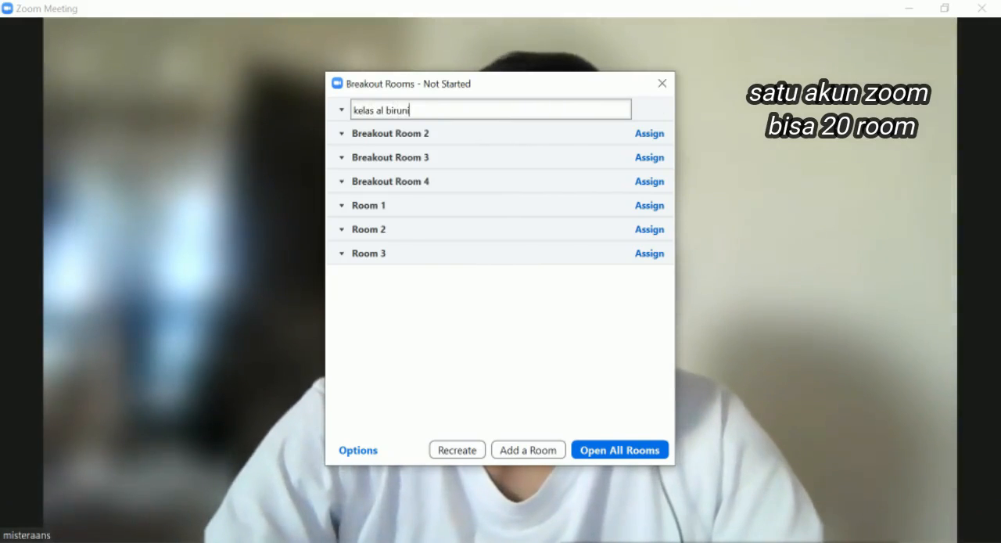
type(" biruni")
key("Return")
Step: Rename Breakout Room 2 as "kelas al ghazali"
mouse_move(447, 134)
left_click(479, 134)
type("kelas al")
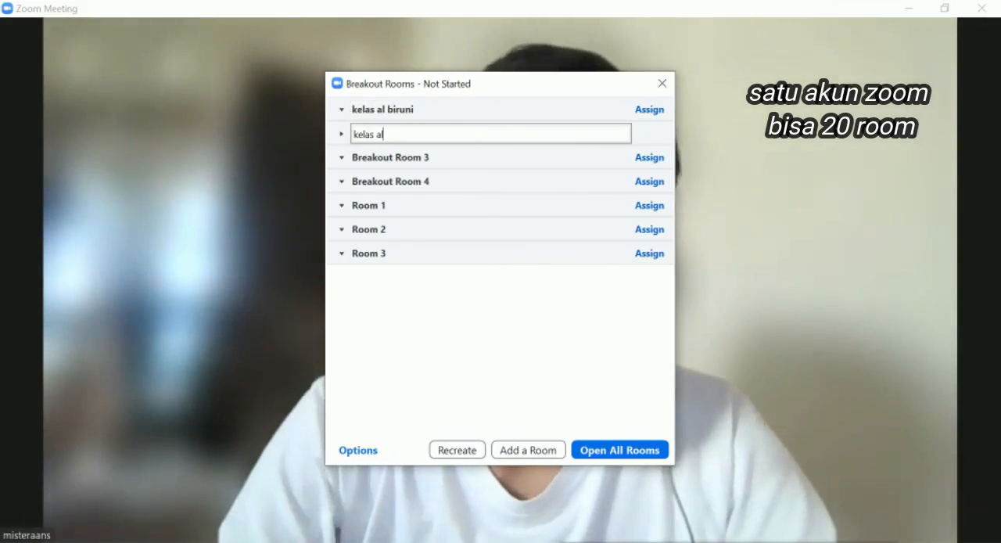
type(" ghazali")
key("Return")
Step: Rename Breakout Room 3 as "kelas al haitami"
left_click(453, 160)
type("kelas la h")
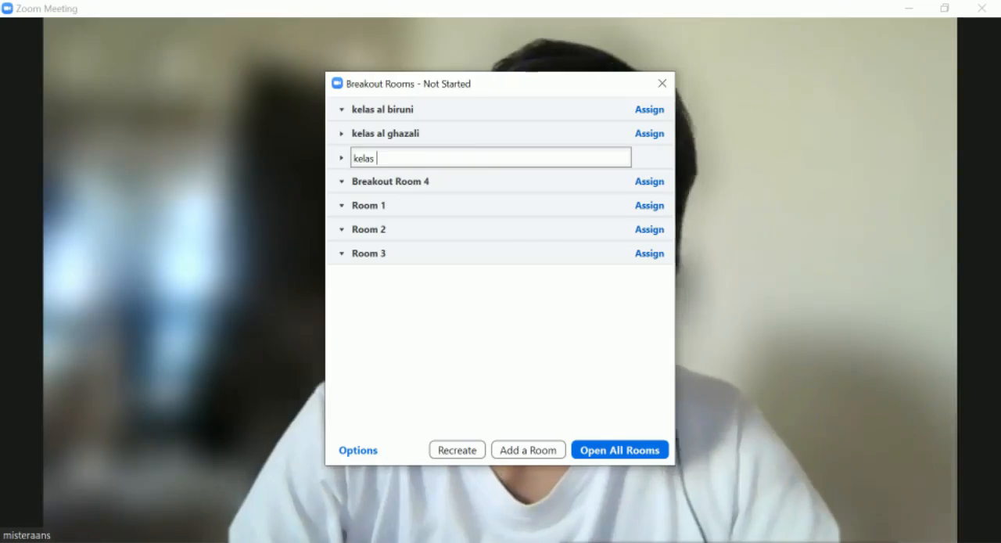
key("BackSpace")
key("BackSpace")
key("BackSpace")
key("BackSpace")
type("al haitami")
key("Return")
Step: Rename Breakout Room 4 as "kelas 6 al zarqali"
left_click(432, 181)
type("kelas al")
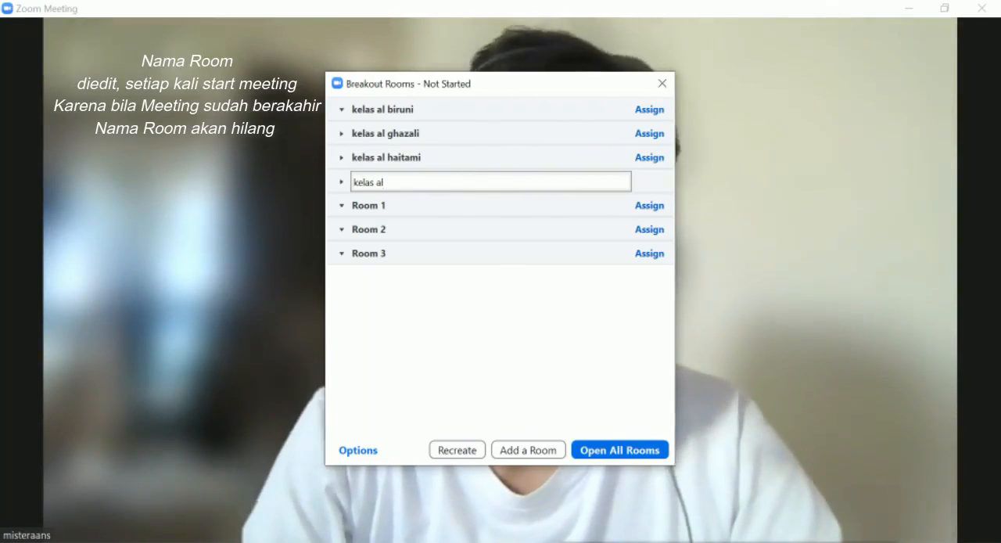
key("Left")
key("Left")
type("6")
key("Right")
key("Right")
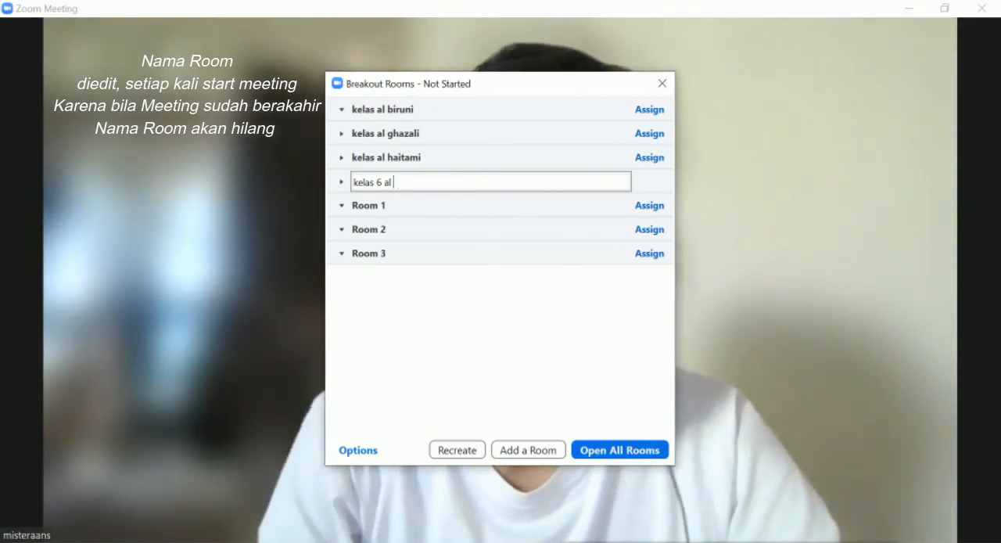
type("zarqali")
Step: Insert the grade number 6 after "kelas" in the names of the al haitami, al ghazali and al biruni rooms
left_click(464, 158)
type("6")
key("Return")
left_click(420, 134)
type("6")
key("Return")
left_click(378, 111)
type("6")
key("Return")
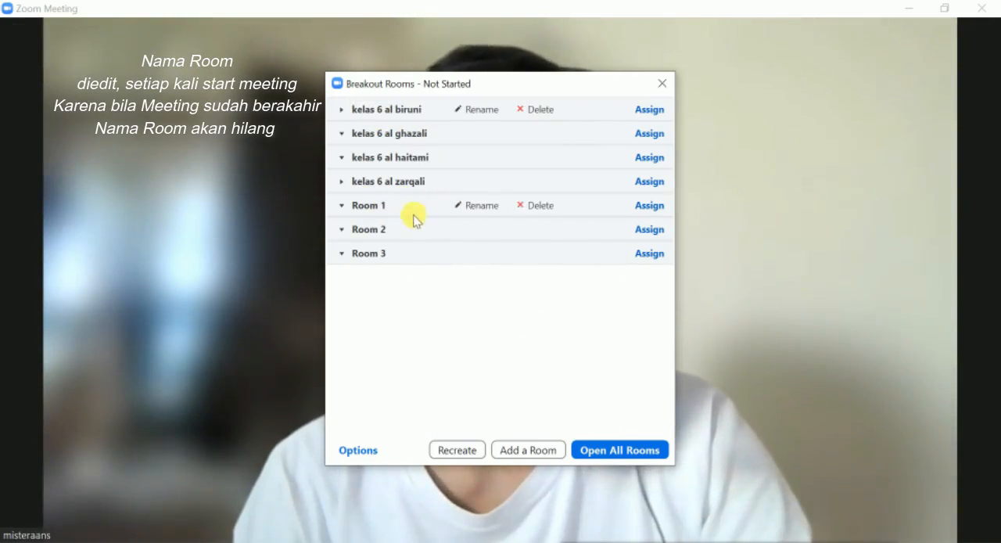
Step: Delete the extra rooms Room 1, Room 2 and Room 3 from the breakout room list
mouse_move(480, 201)
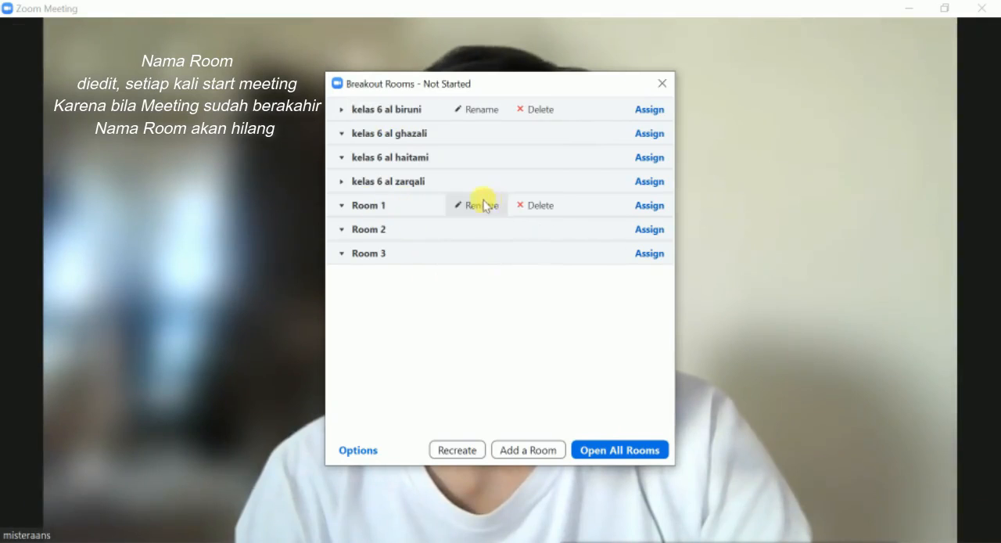
left_click(537, 206)
left_click(617, 216)
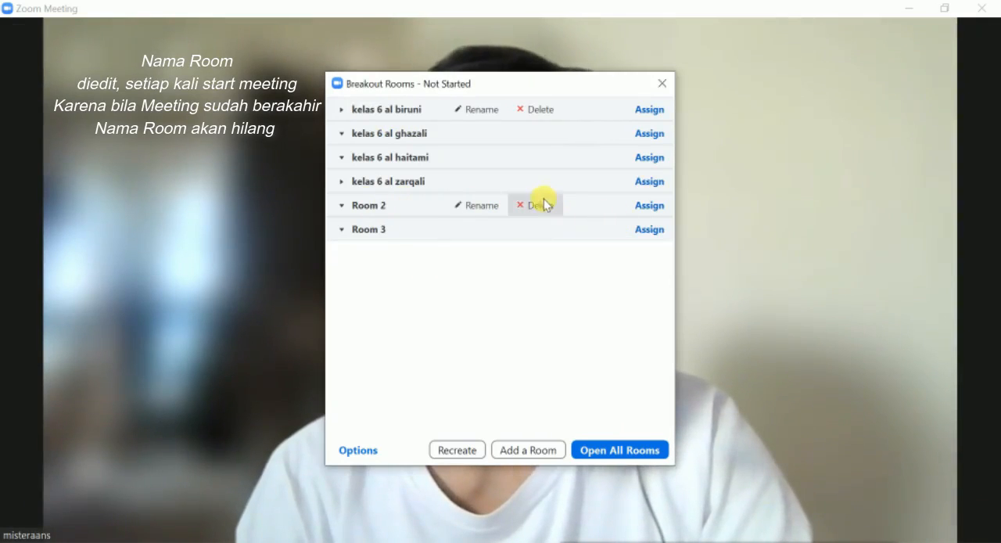
left_click(545, 204)
left_click(599, 217)
left_click(544, 209)
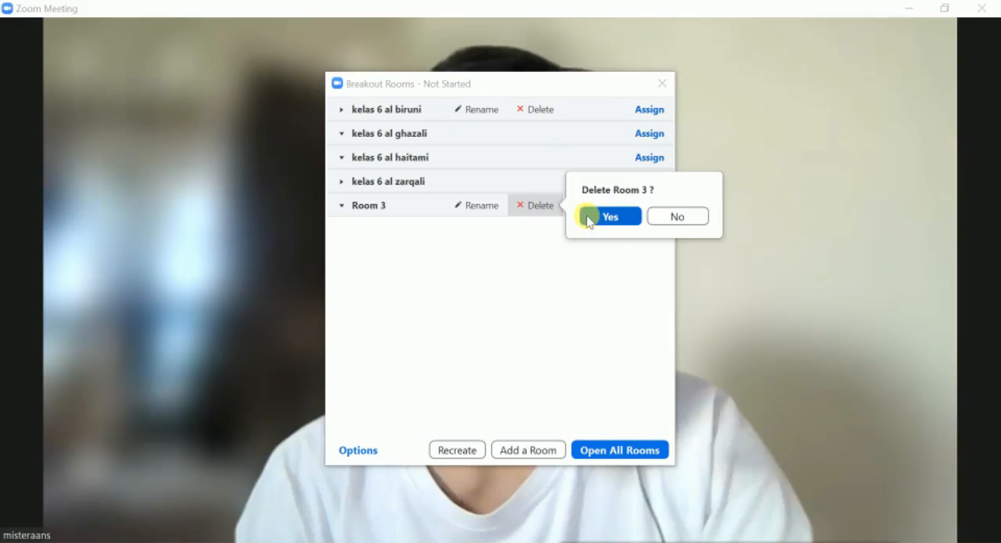
left_click(591, 216)
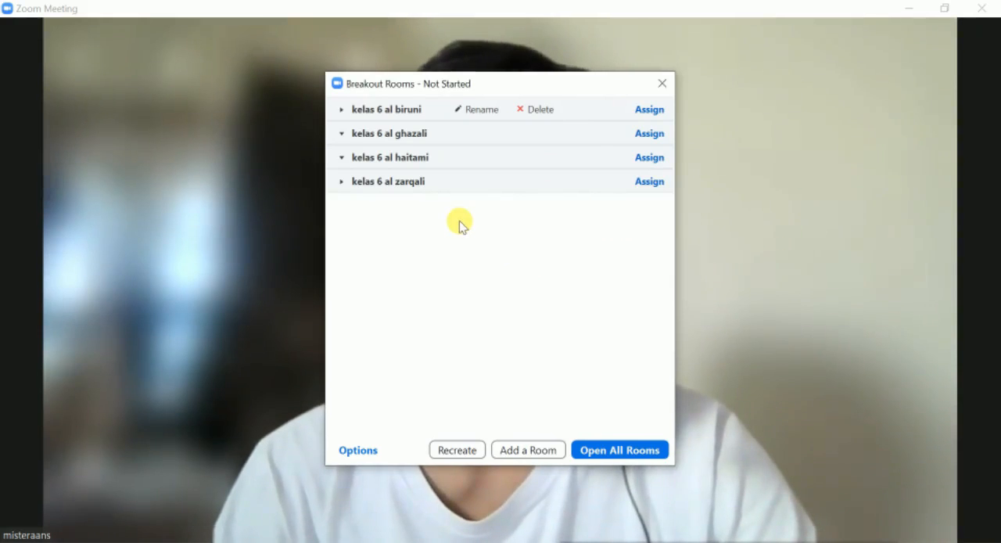
Step: Enable "Allow participants to choose room" in the breakout room options and close the options
left_click(369, 452)
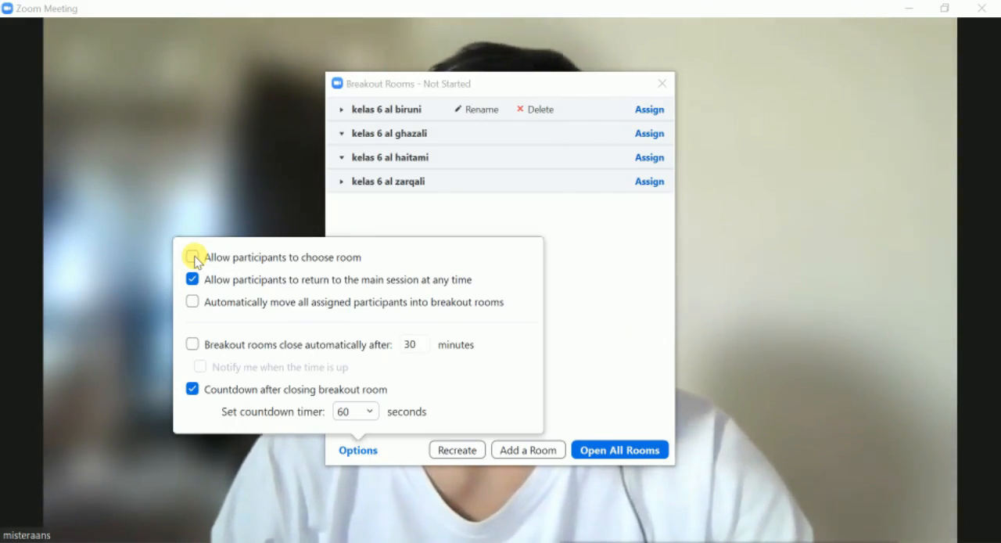
left_click(191, 258)
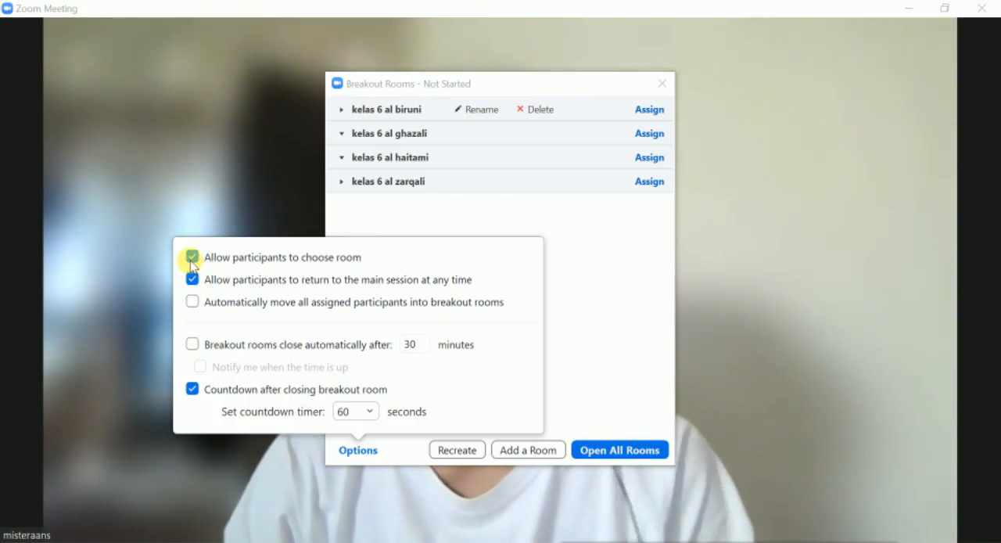
left_click(590, 335)
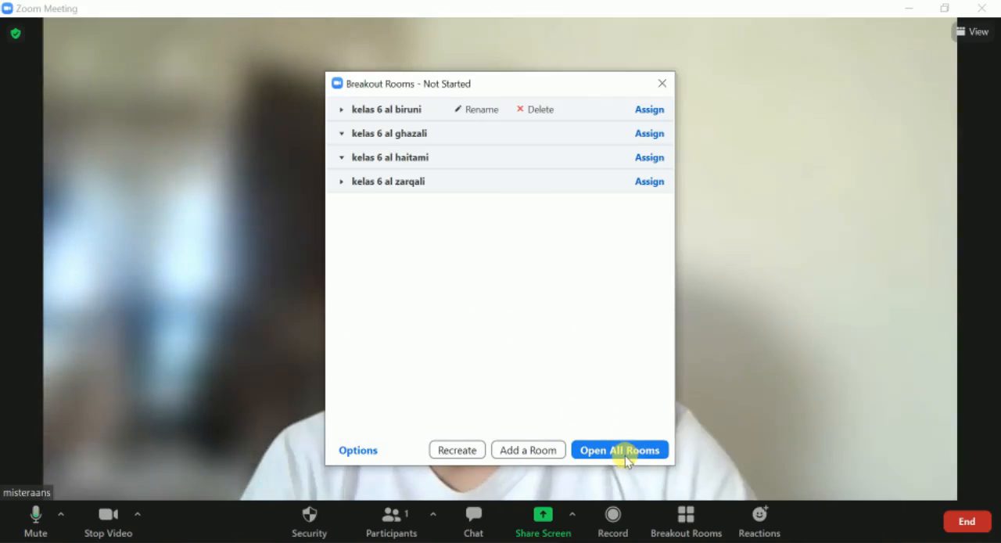
Step: Open all breakout rooms, with the room list moved aside, and join kelas 6 al biruni from the mirrored phone
left_click(624, 452)
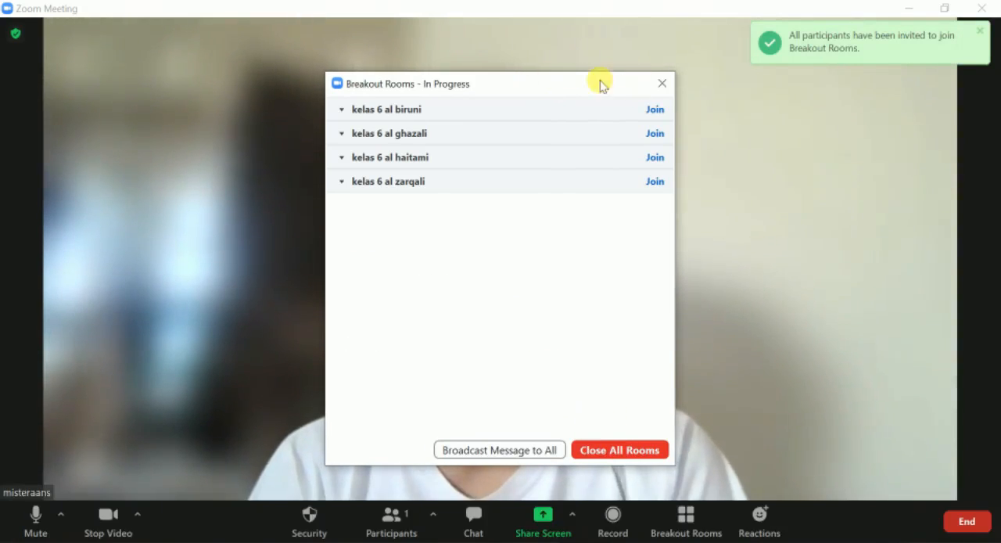
left_click_drag(566, 84, 867, 57)
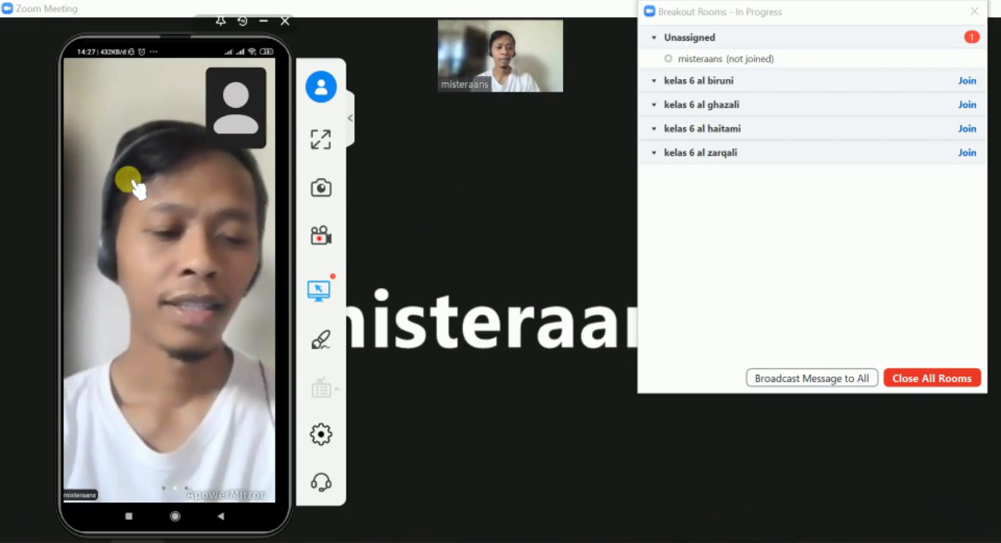
left_click(133, 188)
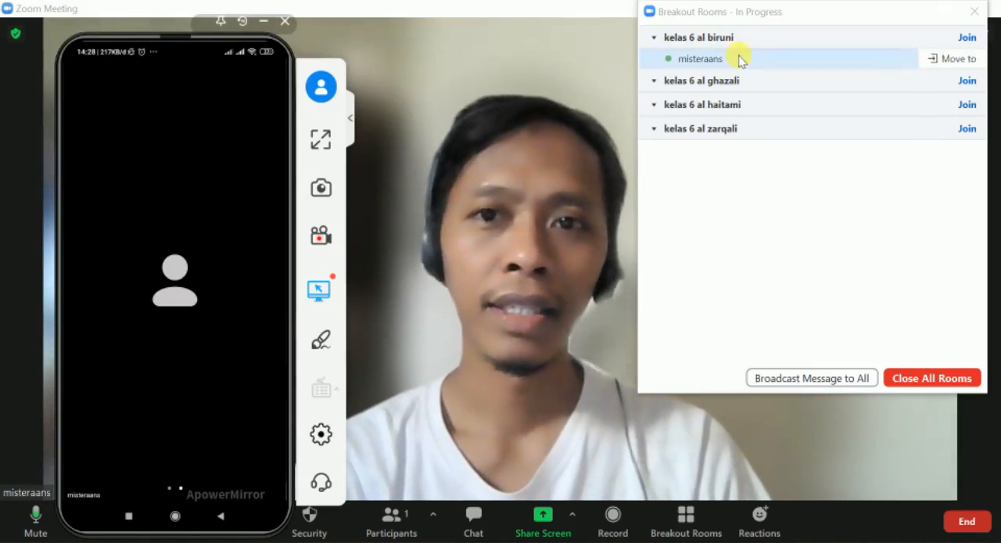
Step: Move the participant in kelas 6 al biruni to the kelas 6 al ghazali room
mouse_move(711, 60)
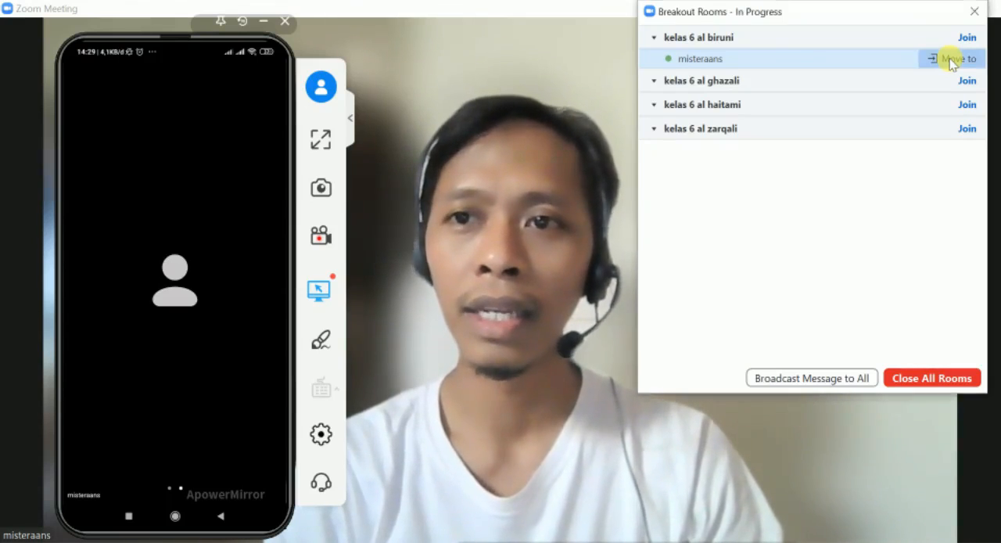
left_click(951, 64)
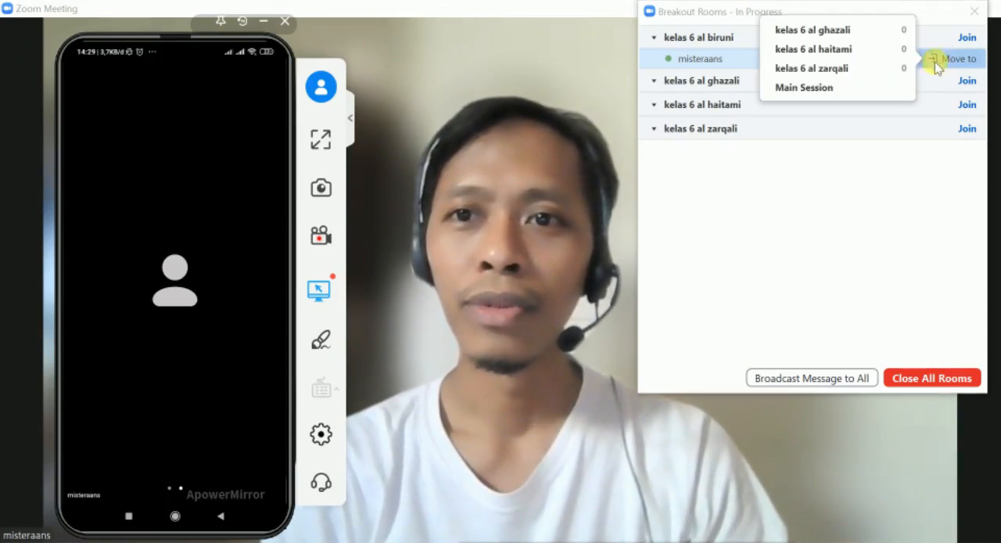
left_click(846, 31)
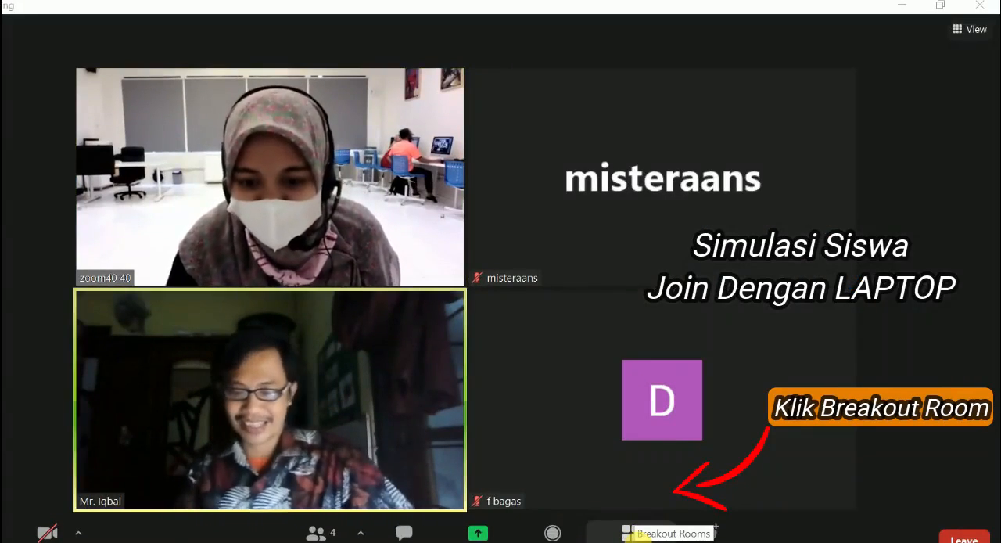
Step: Join the Al Farghani breakout room from the student's laptop and maximize the meeting window
left_click(628, 533)
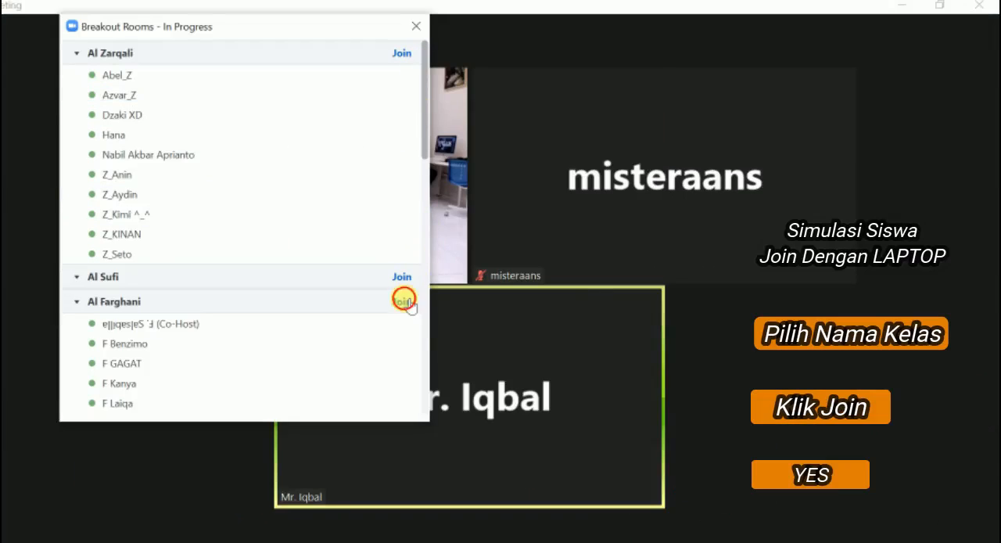
left_click(404, 302)
left_click(471, 313)
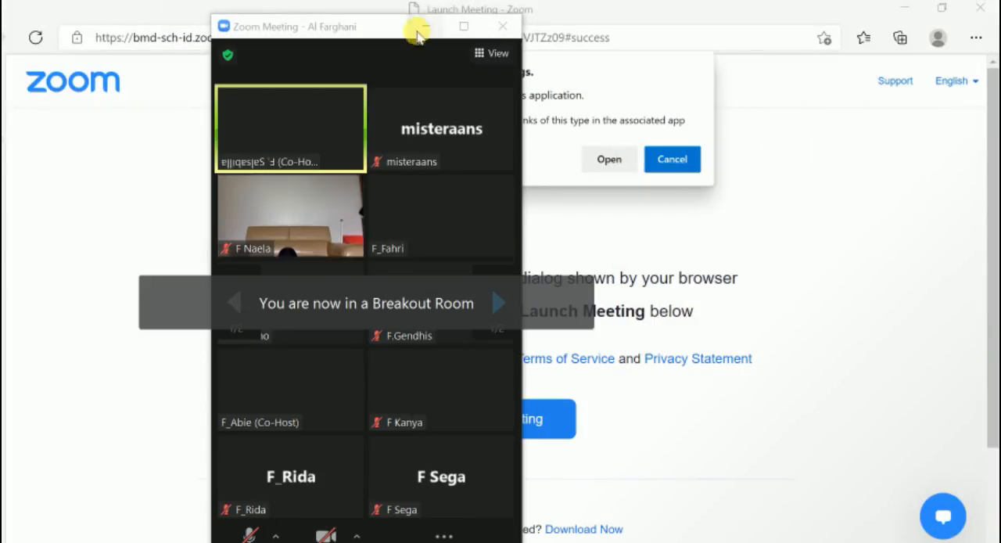
double_click(413, 22)
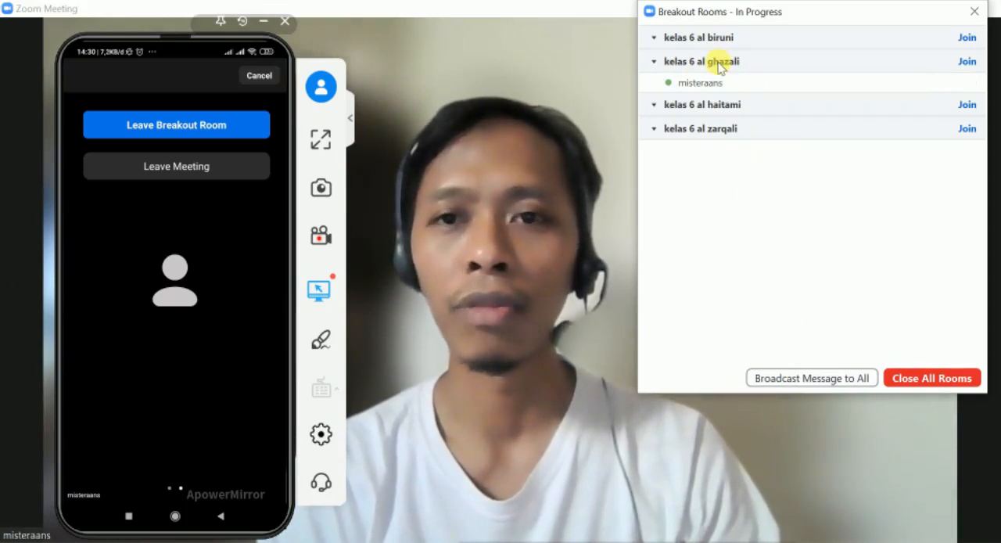
Step: Broadcast the message "diskusi 5 menit lagi" to all breakout rooms
left_click(810, 380)
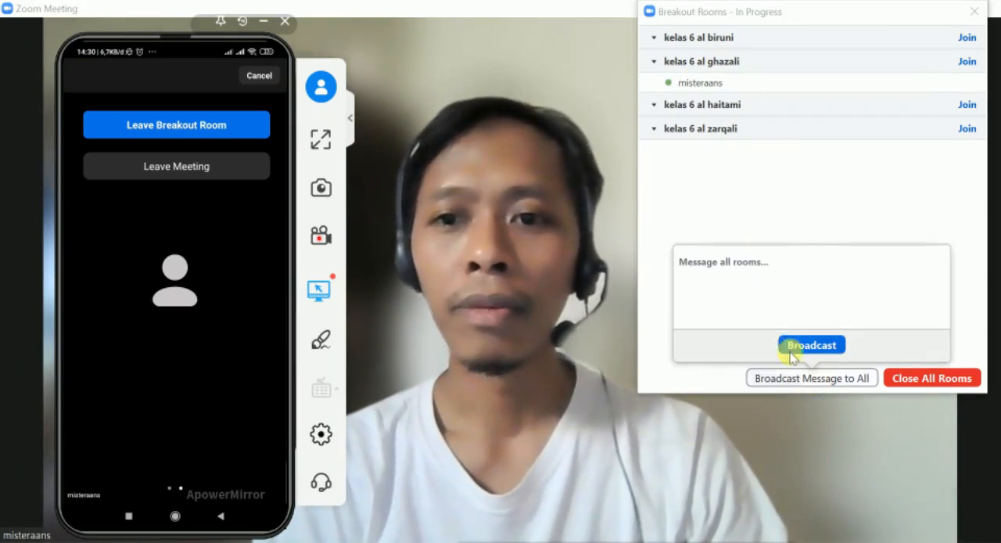
left_click(737, 273)
type("d")
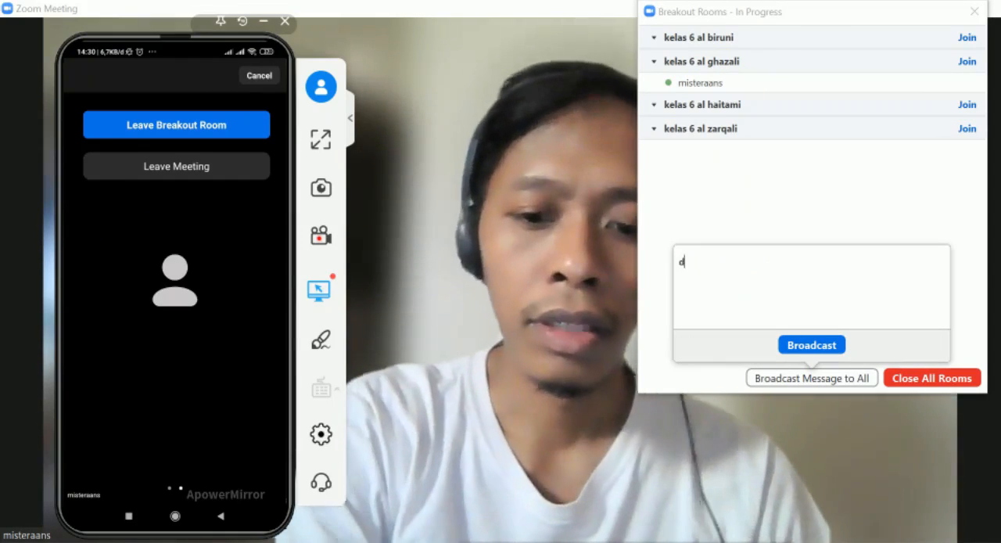
type("iskus")
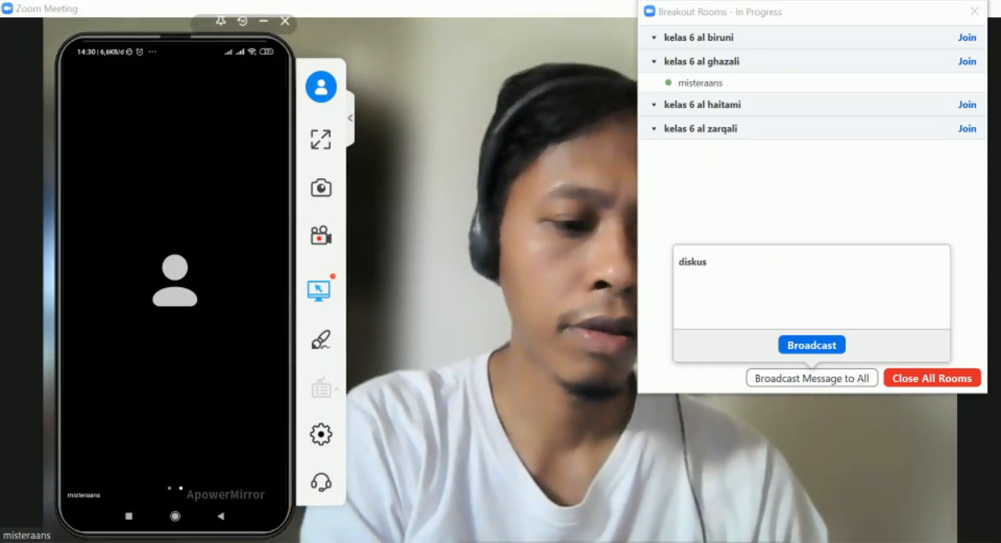
type("i 5 menit")
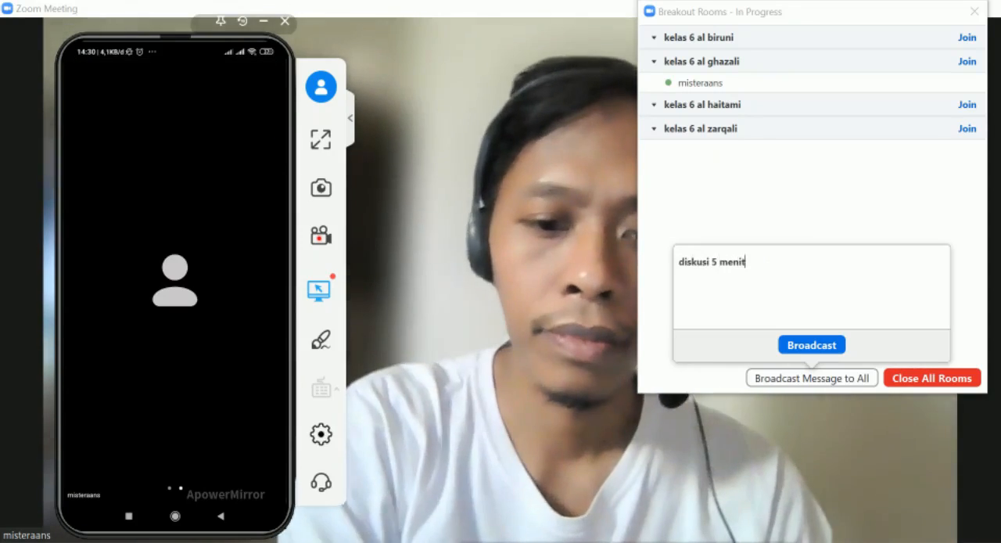
type(" lagi")
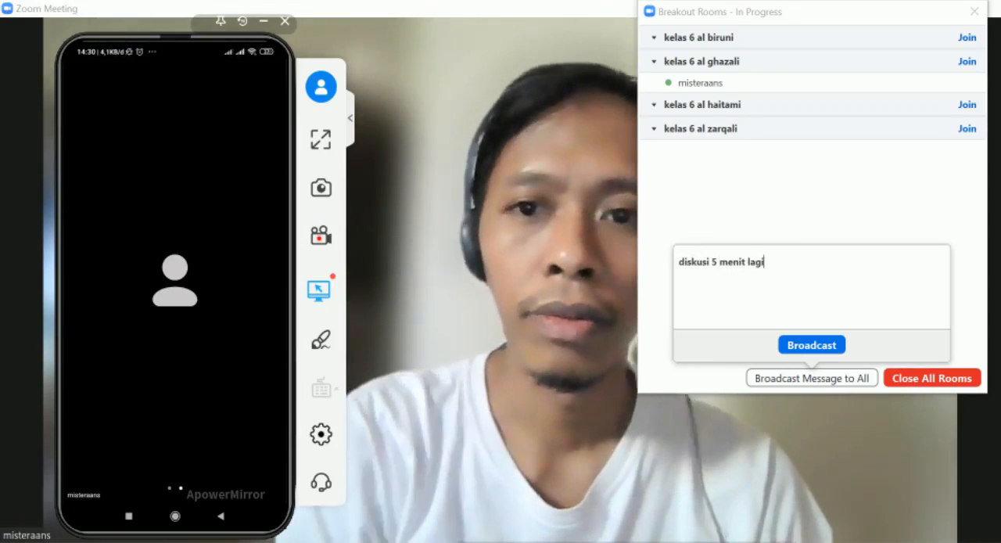
left_click(821, 346)
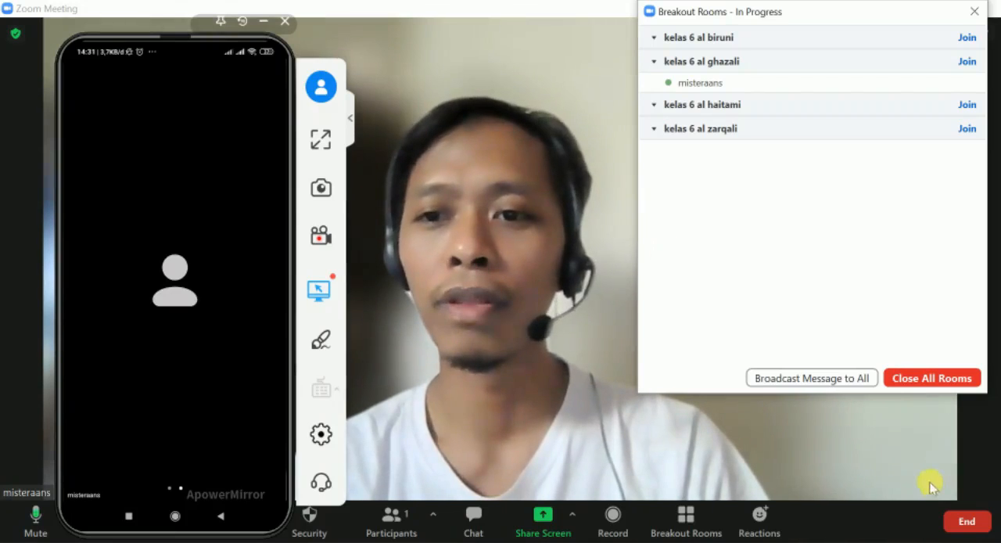
Step: Close all breakout rooms and leave the room immediately on the mirrored phone to return to the main session
left_click(936, 380)
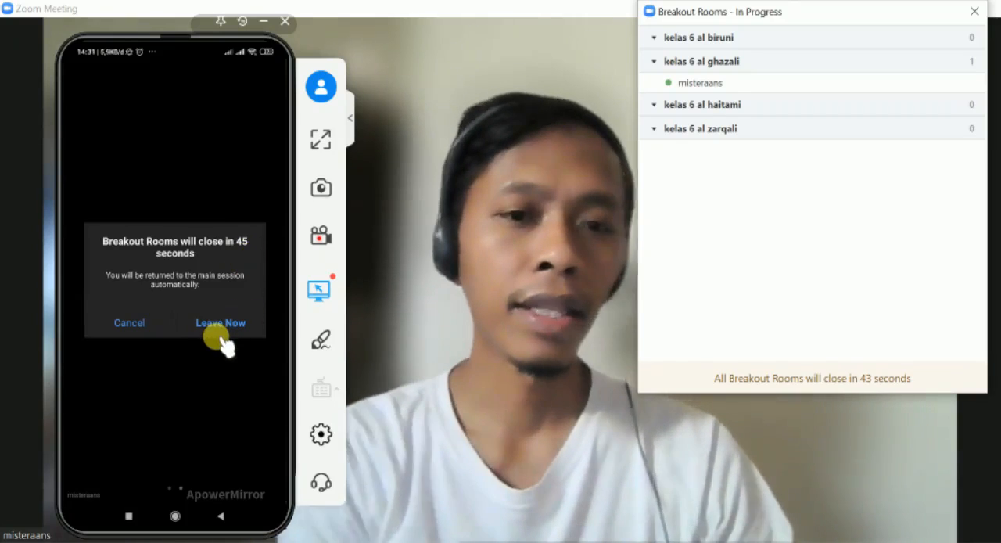
left_click(222, 337)
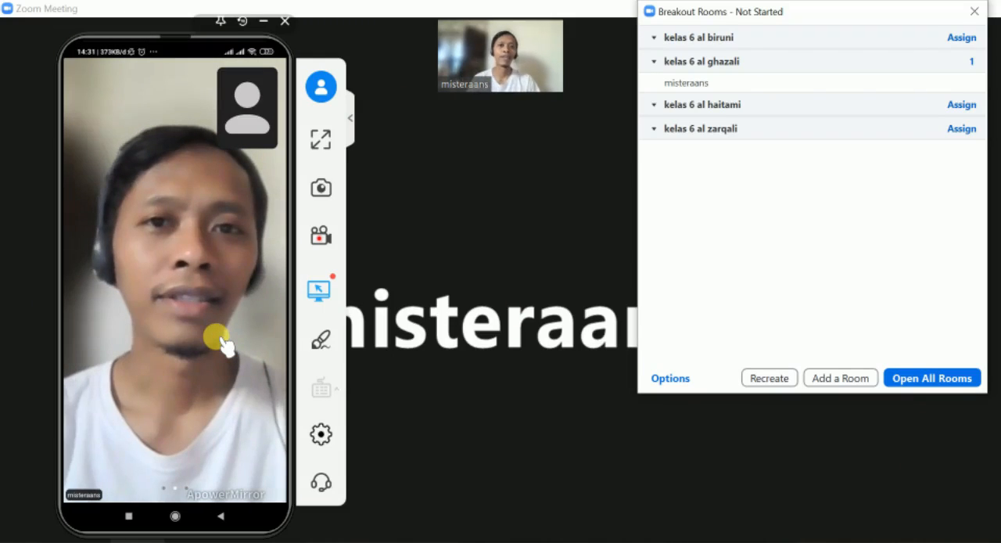
mouse_move(406, 458)
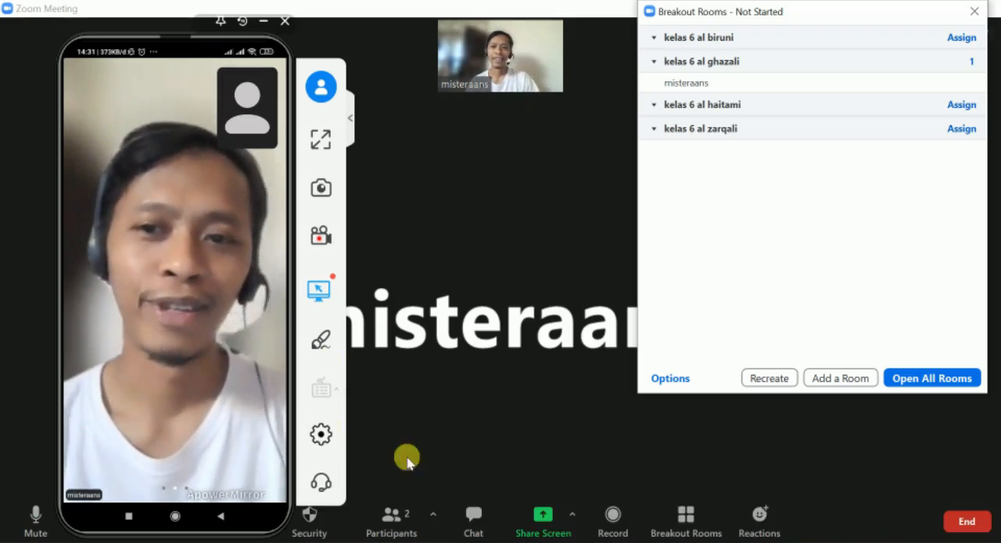